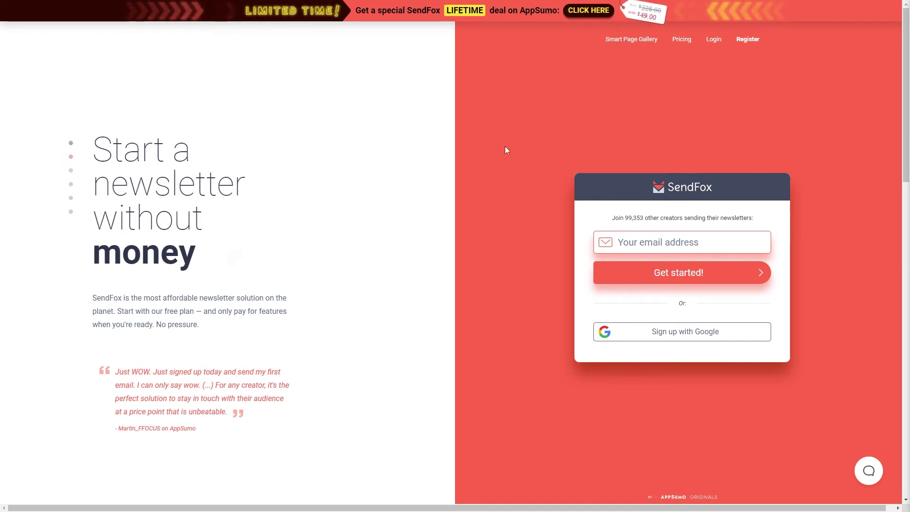
Browse the pricing page, highlighting the Free plan price and the 49 Lifetime Plan price.
click(684, 45)
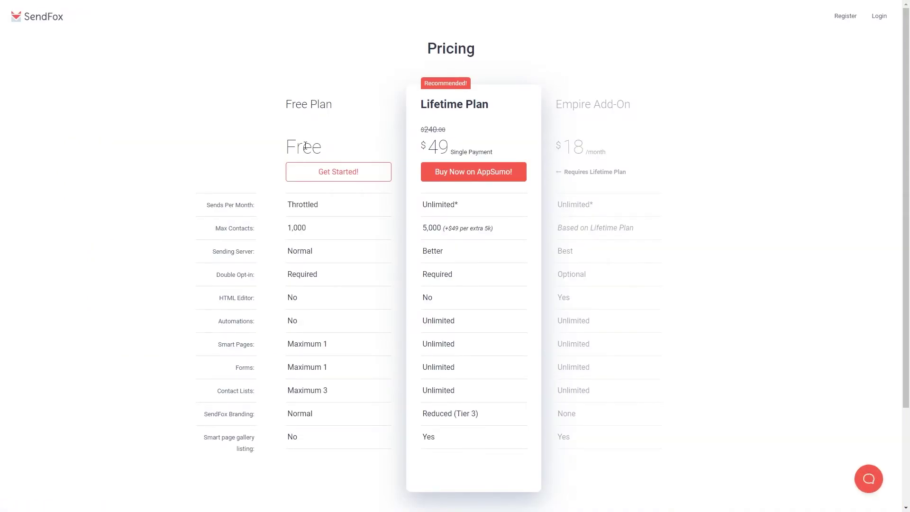
double_click(303, 146)
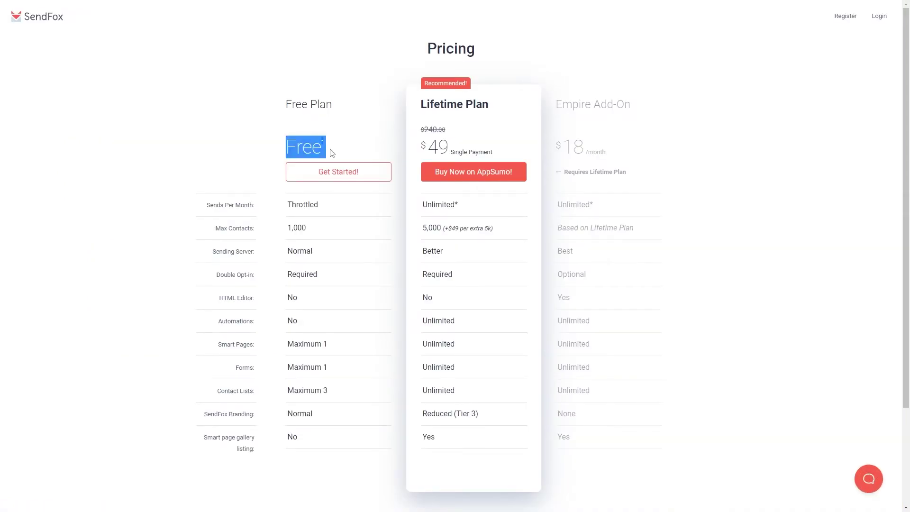
drag(429, 147, 473, 155)
click(473, 155)
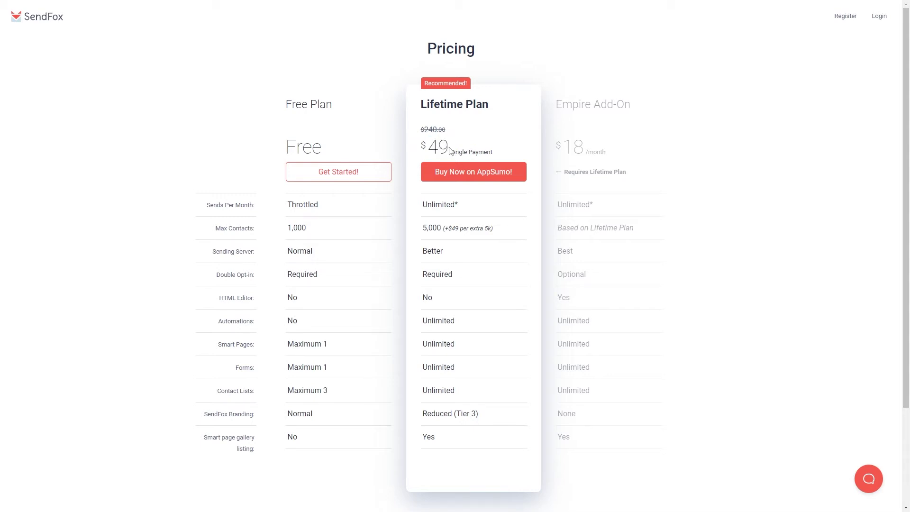
double_click(453, 148)
click(460, 149)
Return to the homepage and log in with the autofilled credentials to reach the Dashboard.
click(47, 18)
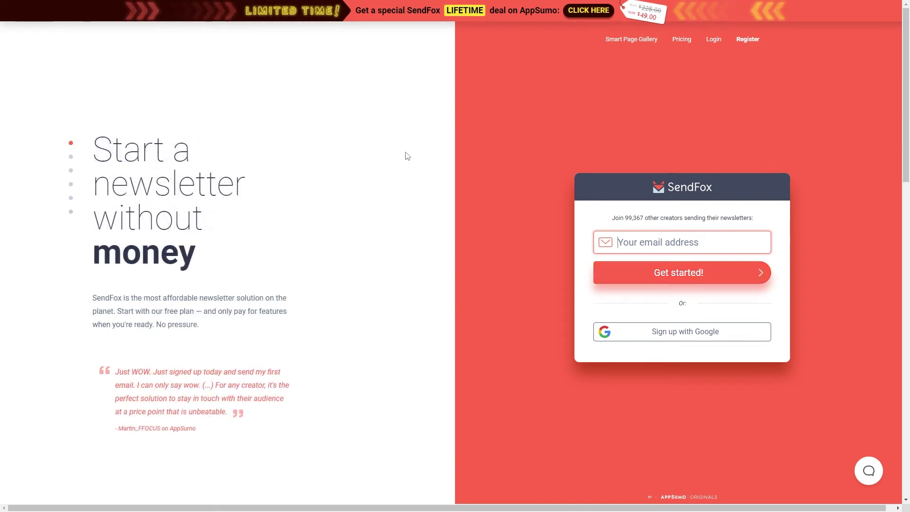
click(713, 39)
click(406, 219)
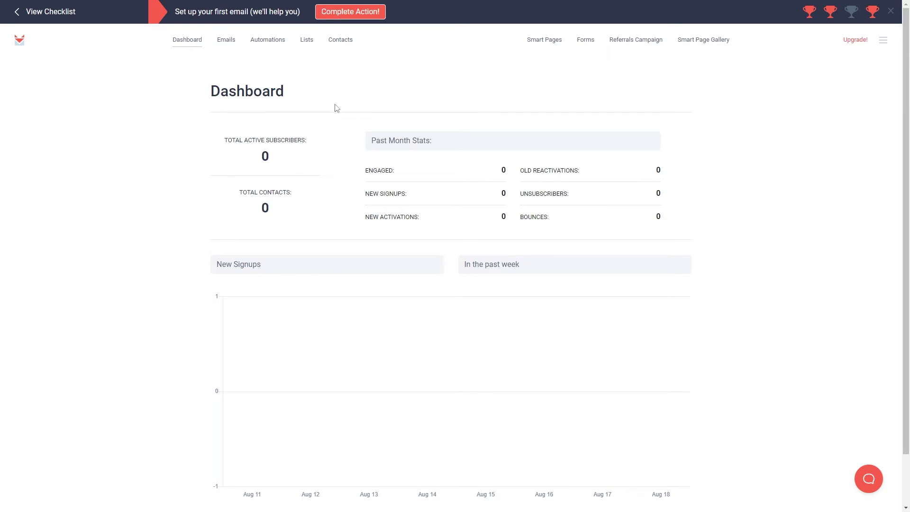
Open the onboarding checklist from the dashboard, showing three of four tasks crossed off and 500 extra contacts.
scroll(337, 135, down, 2)
scroll(351, 208, up, 2)
click(57, 12)
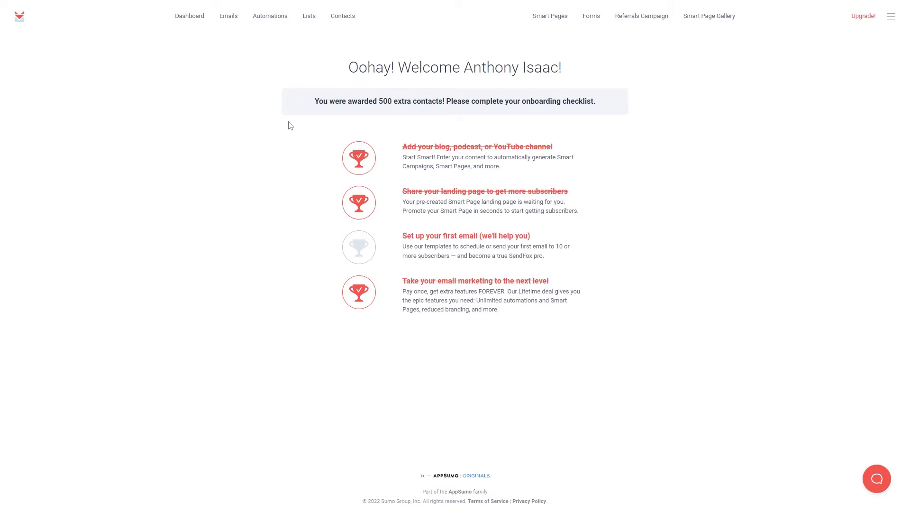
Choose Settings from the account menu to reach the Account section.
click(891, 16)
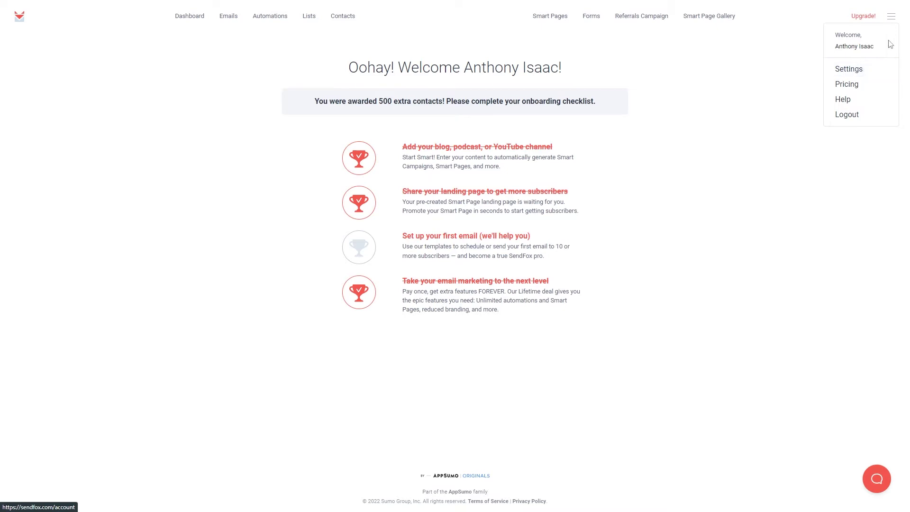
click(844, 68)
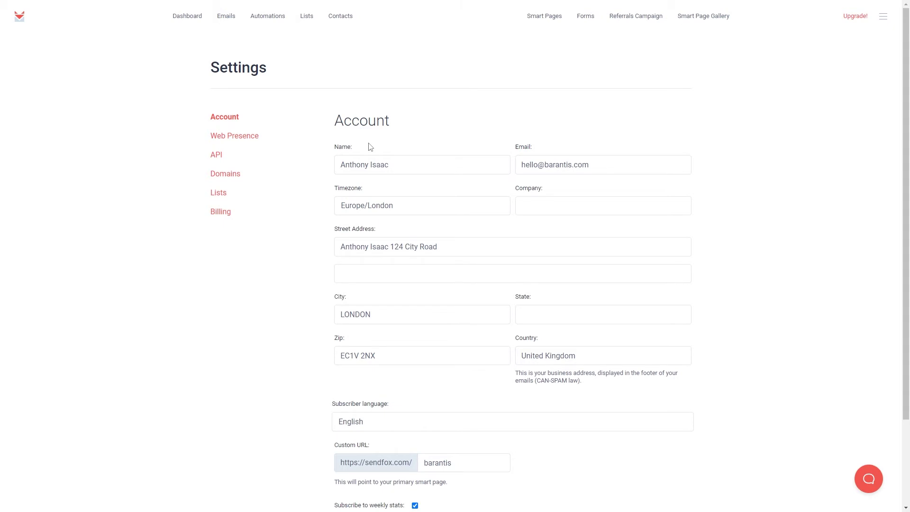
Save the Account settings with the Europe/London timezone and custom URL sendfox.com/barantis.
scroll(284, 233, down, 3)
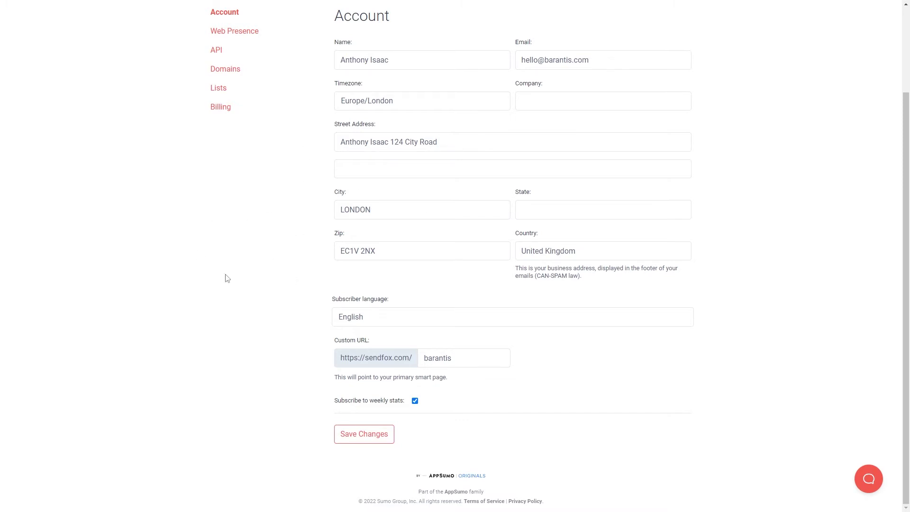
click(351, 439)
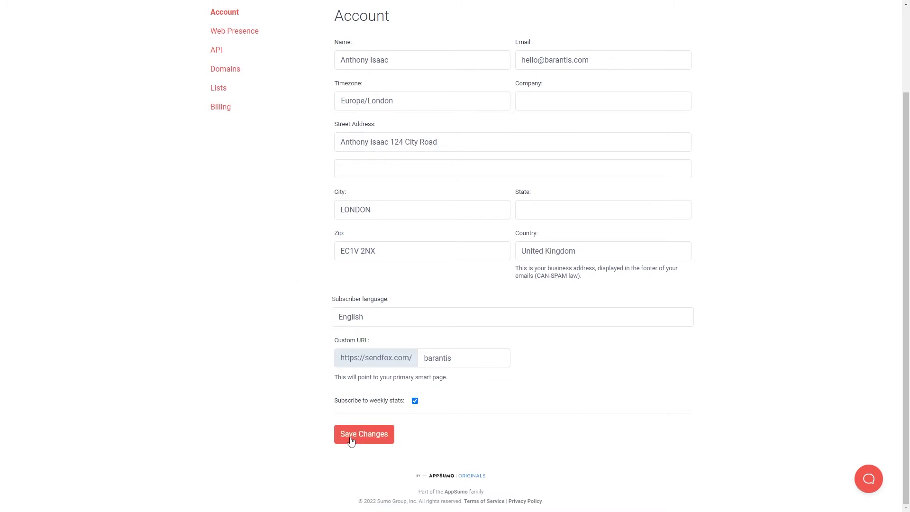
scroll(231, 381, up, 3)
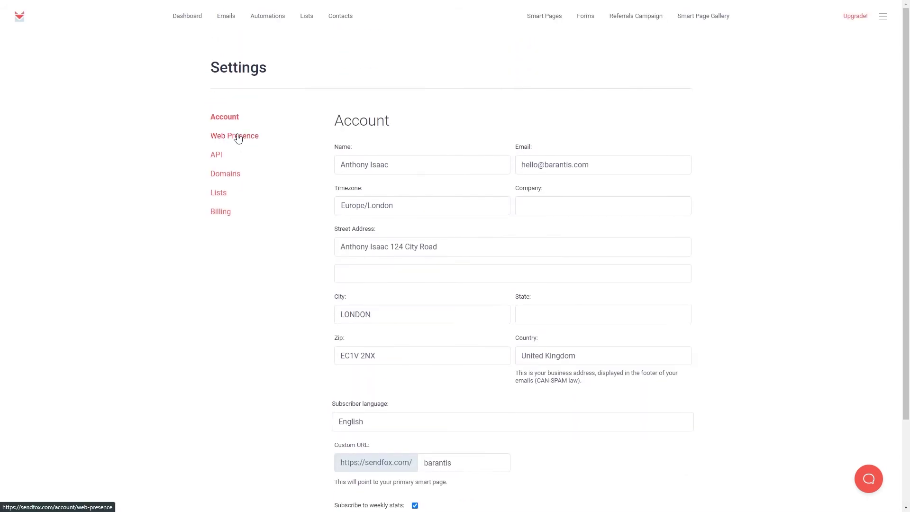
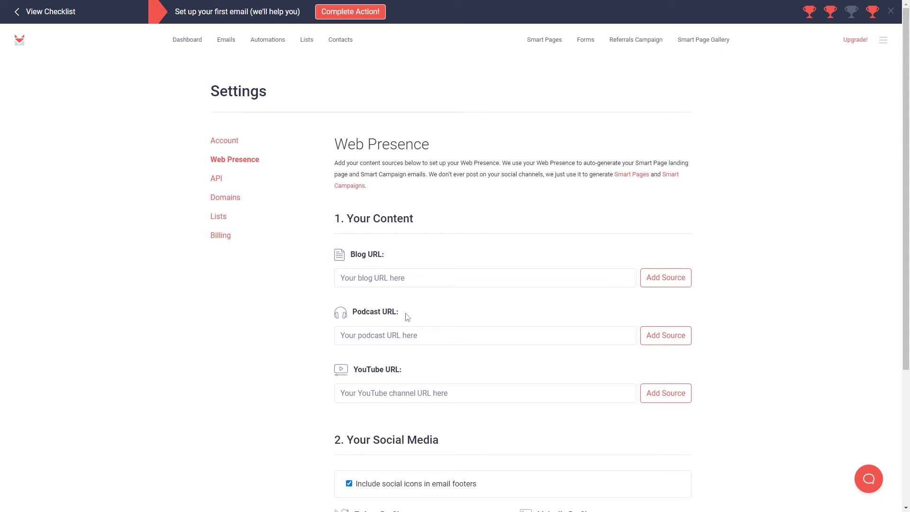
Paste the blog URL and the YouTube channel URL, adding each as a content source.
click(388, 279)
text(https://anthonyisaac.co/)
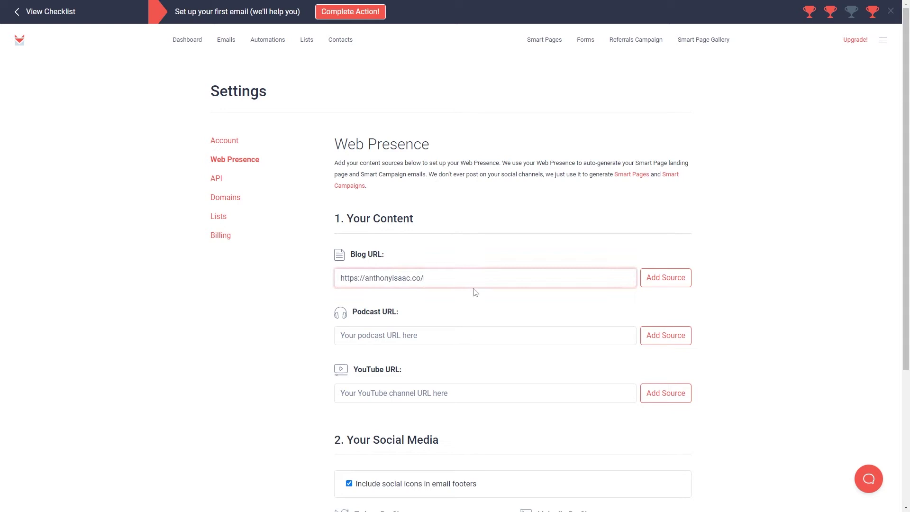
click(666, 278)
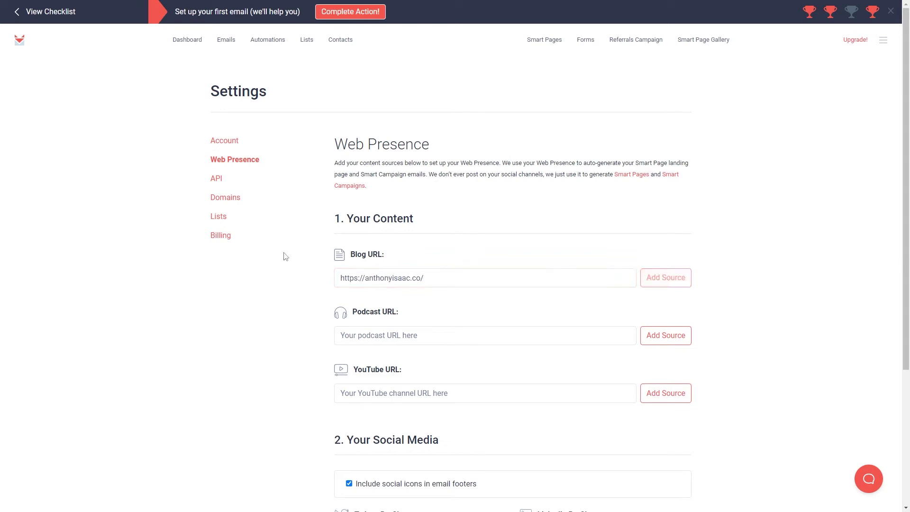
click(388, 452)
text(https://www.youtube.com/c/AnthonyIsaac)
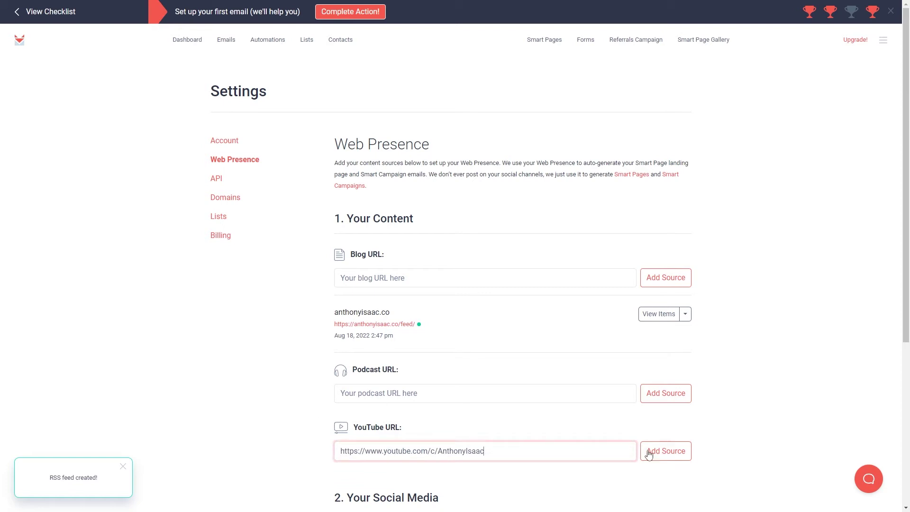
click(654, 454)
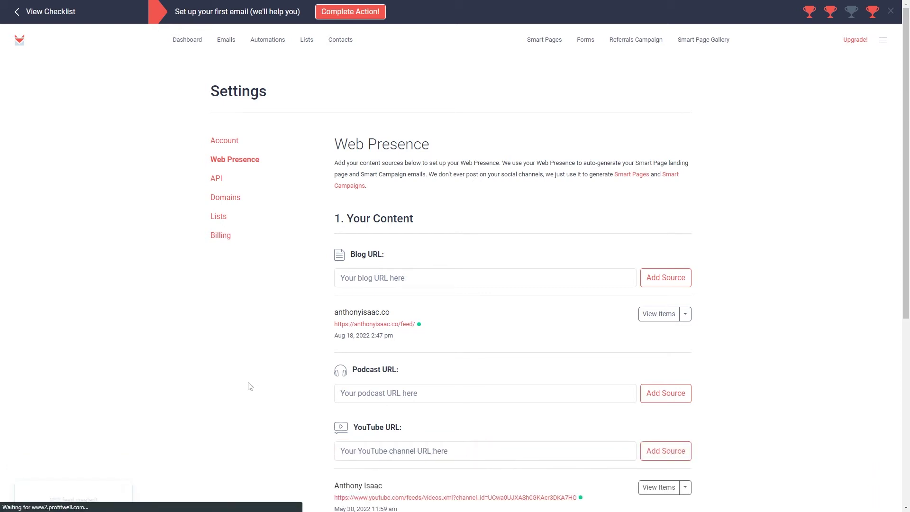
Save the social media profiles further down the page.
scroll(250, 386, down, 1)
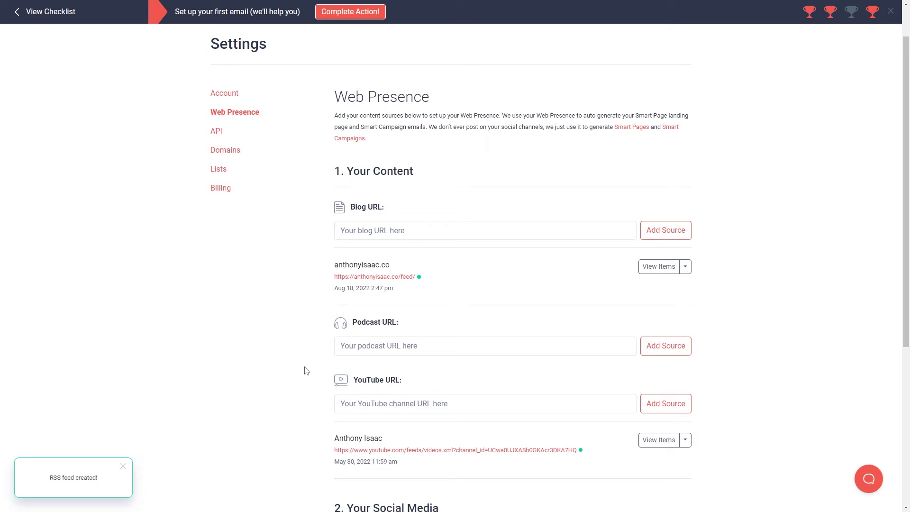
scroll(275, 339, down, 5)
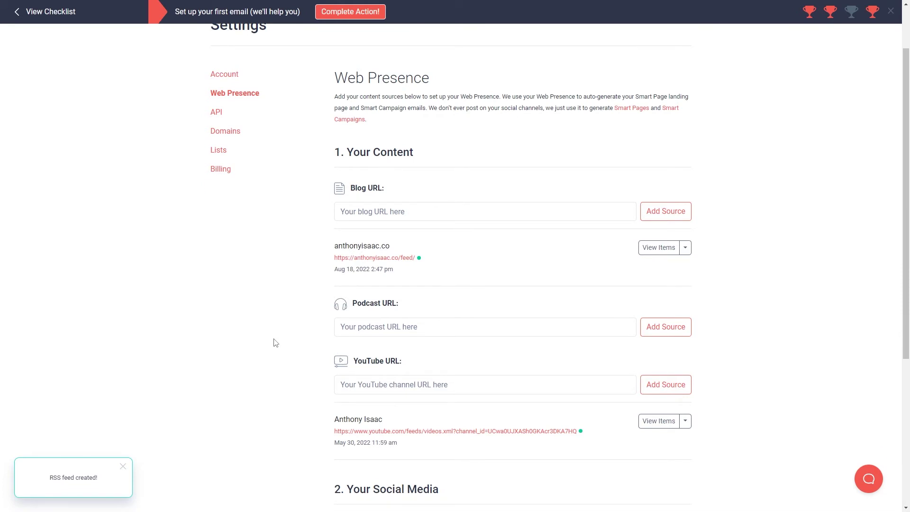
drag(365, 251, 441, 254)
click(441, 256)
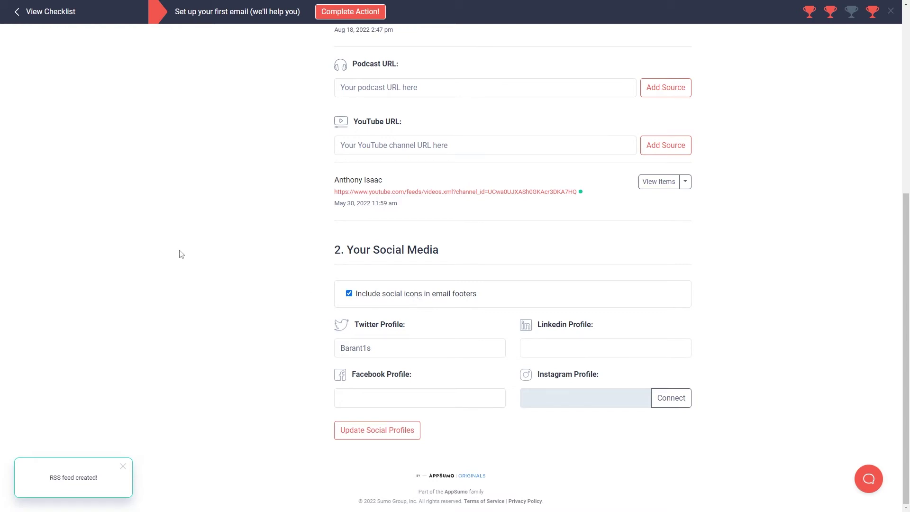
click(377, 439)
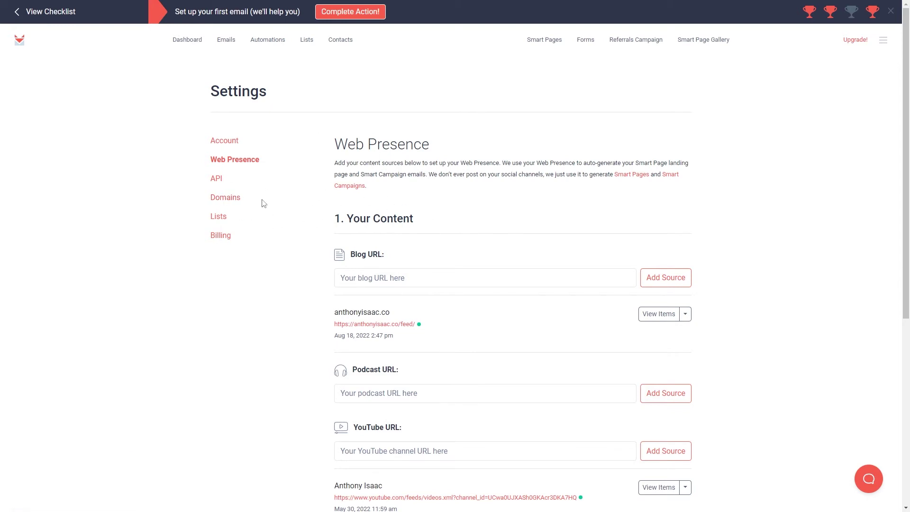
Add anthonyisaac.co as a sending domain.
click(233, 201)
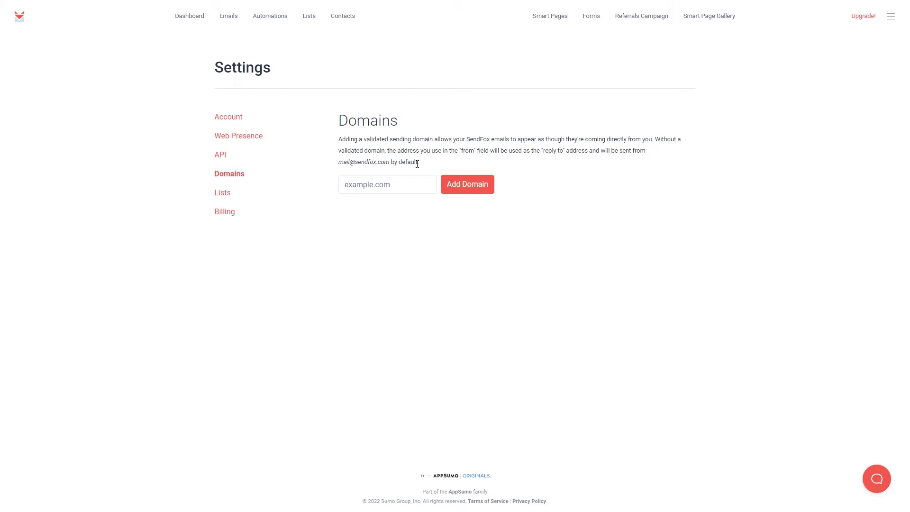
click(360, 189)
text(anthonyisaac.com)
key(BackSpace)
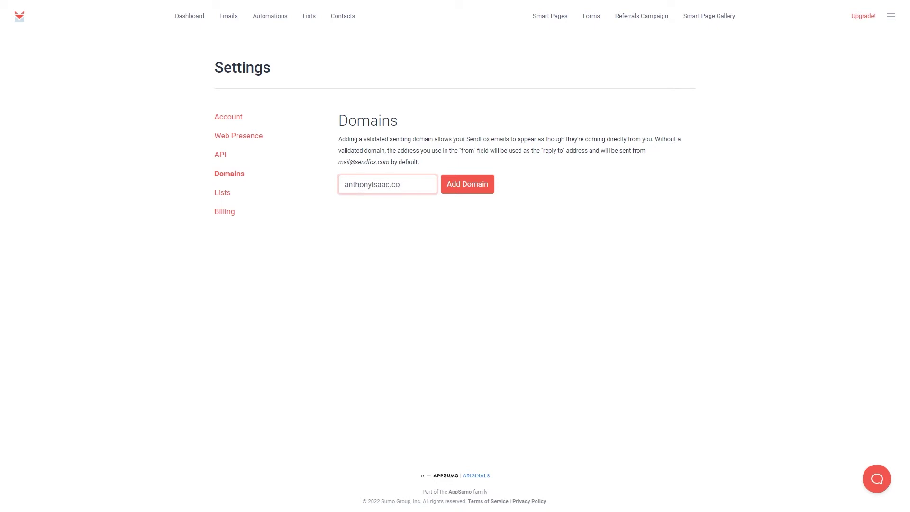
click(423, 215)
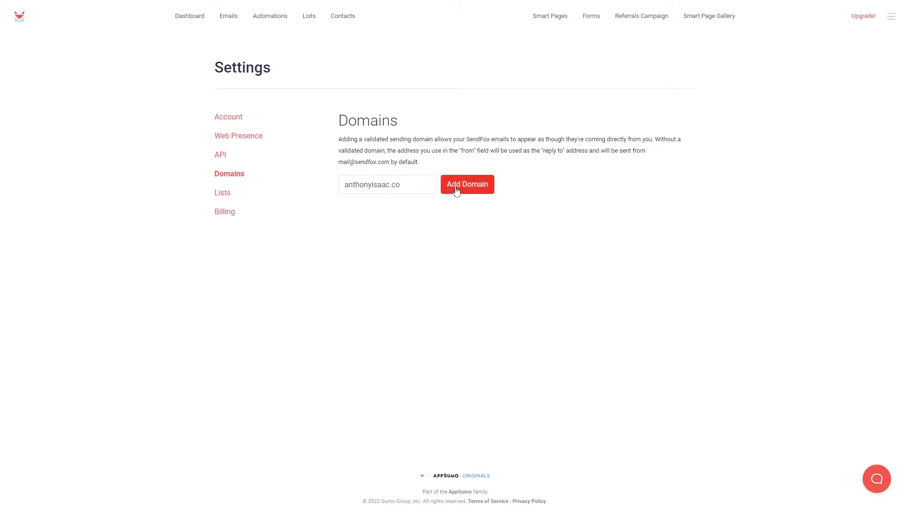
click(456, 189)
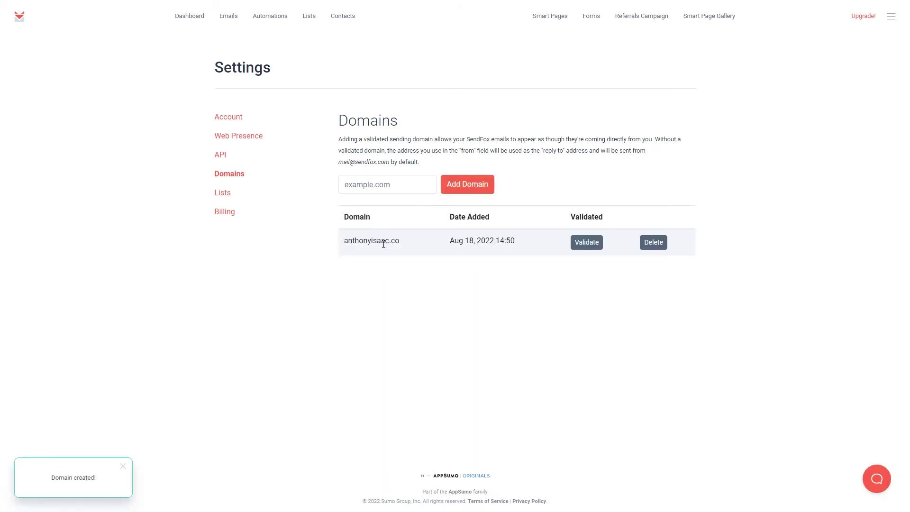
Try validating the new domain's DNS records, then go to the list settings.
click(588, 242)
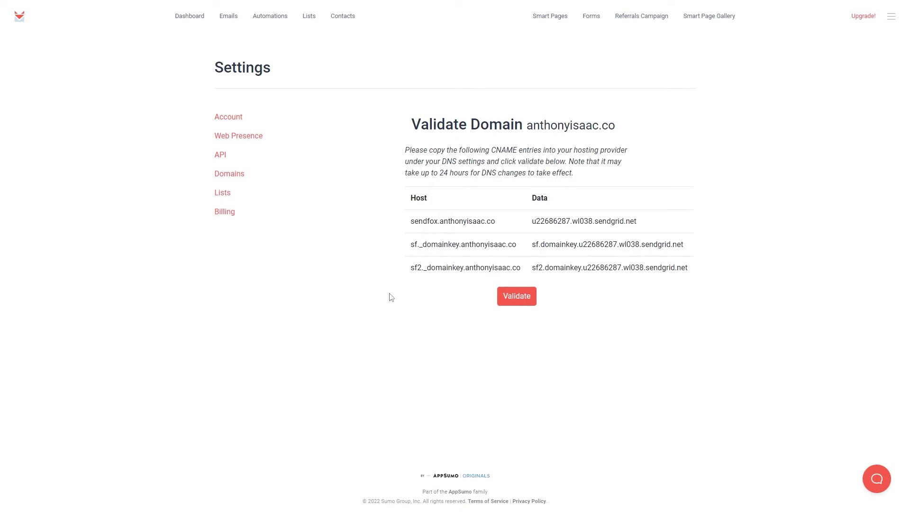
click(524, 298)
click(227, 195)
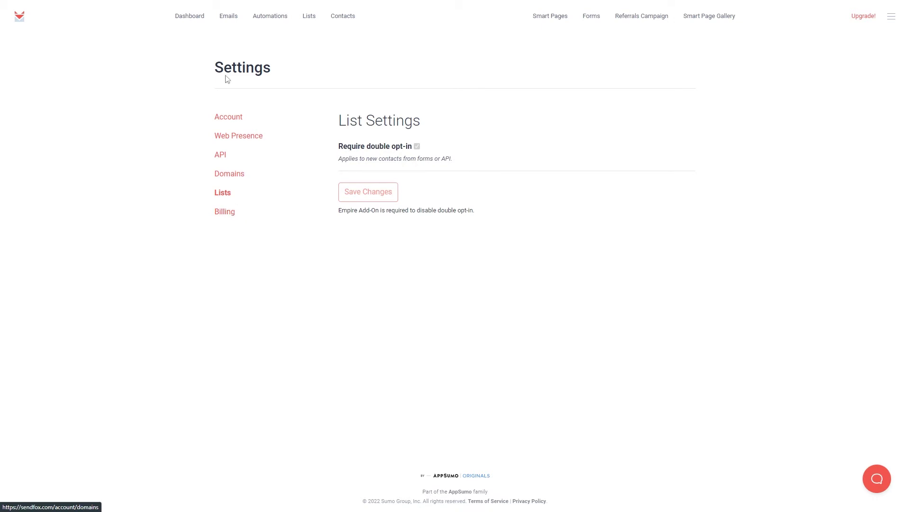
Check the dashboard and My First List's empty contacts, then go to Smart Pages.
click(190, 17)
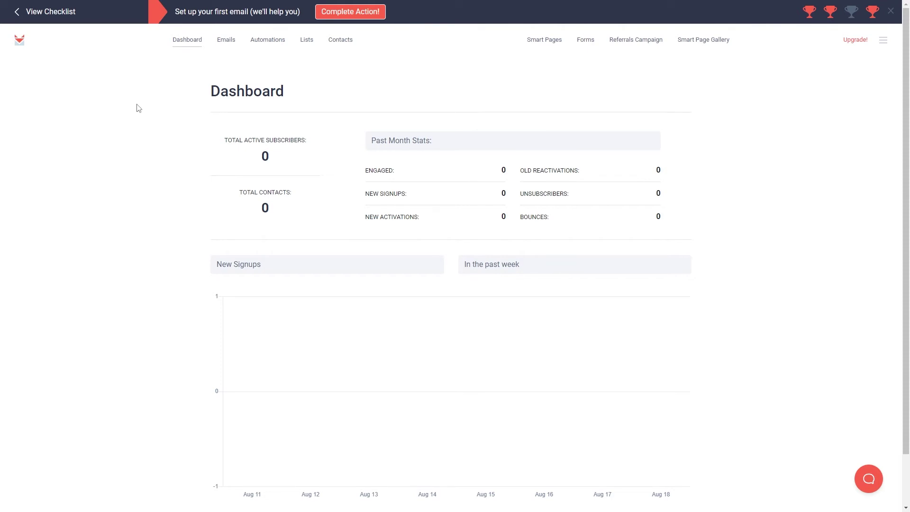
click(312, 42)
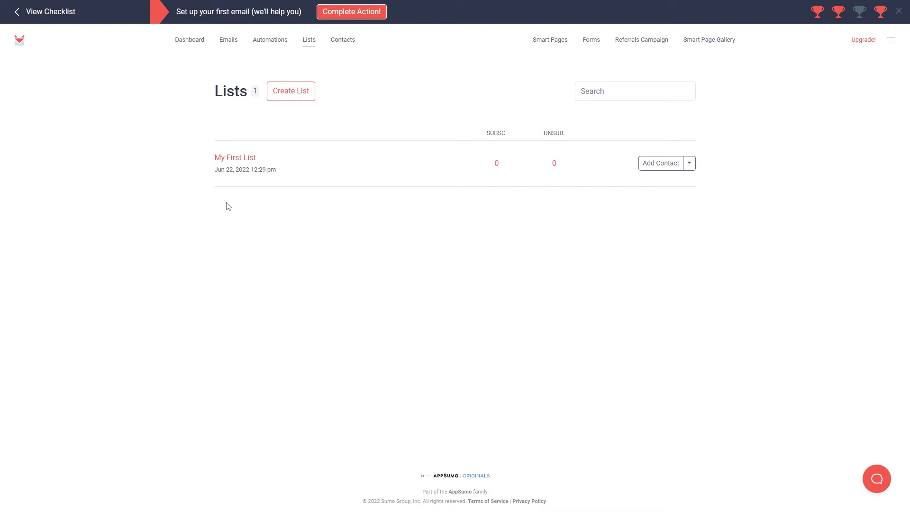
click(245, 163)
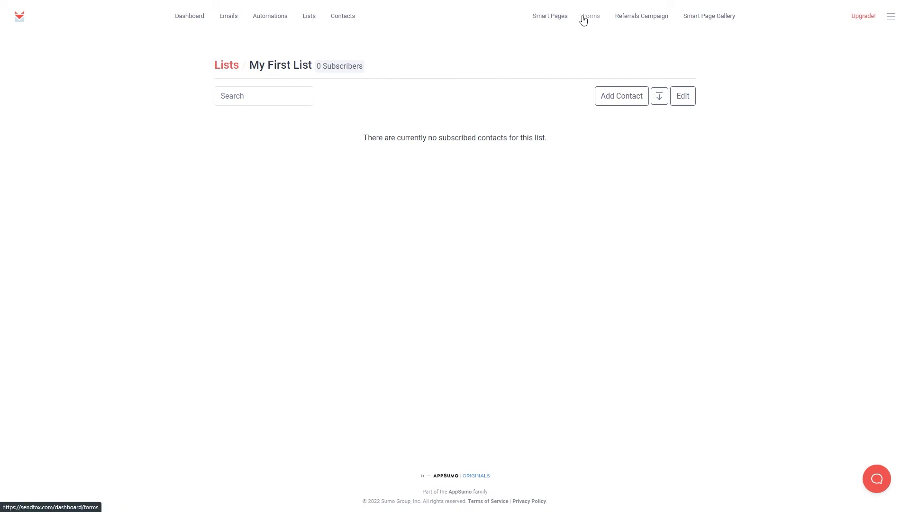
click(540, 20)
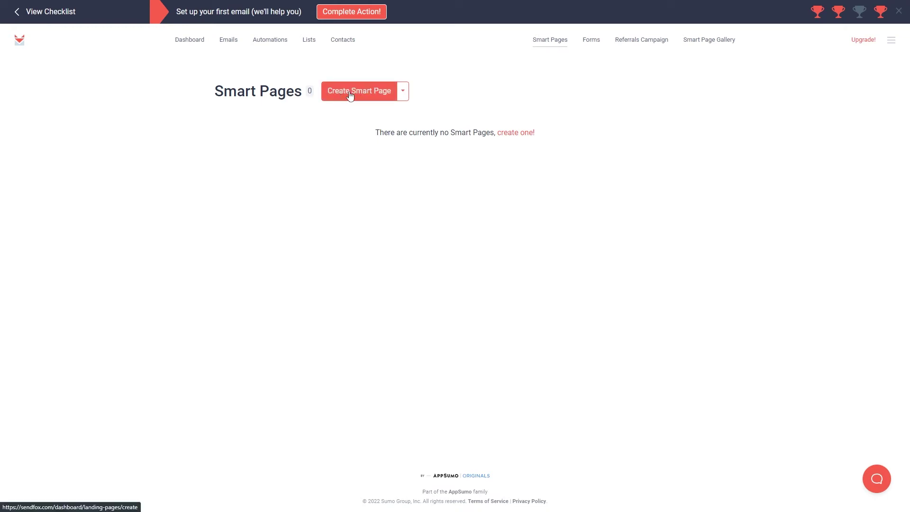
Create a Smart Page with the Smart Page Assistant from the pasted website URL.
click(403, 91)
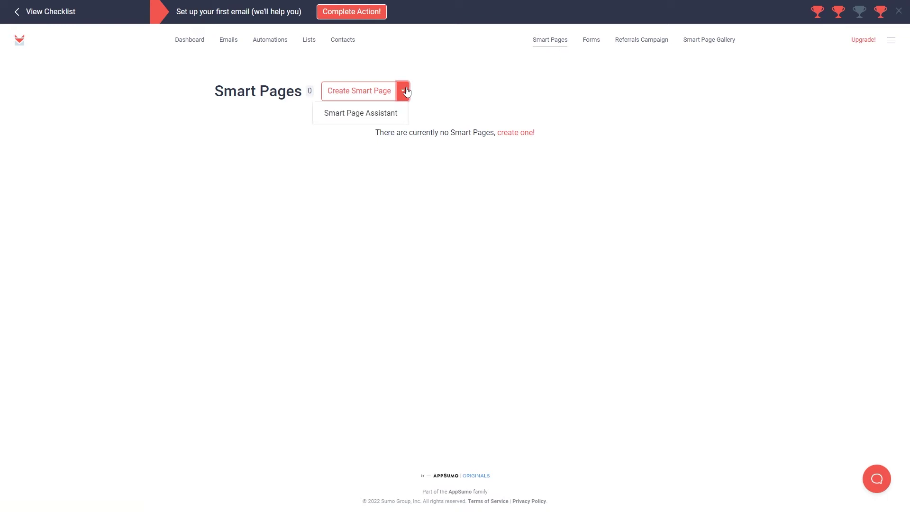
click(354, 118)
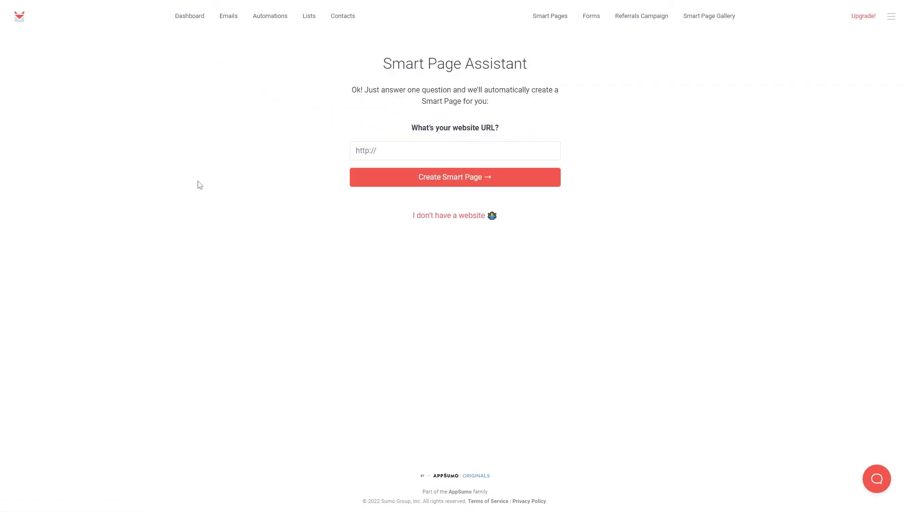
click(377, 149)
text(https://anthonyisaac.co/)
click(246, 180)
click(456, 178)
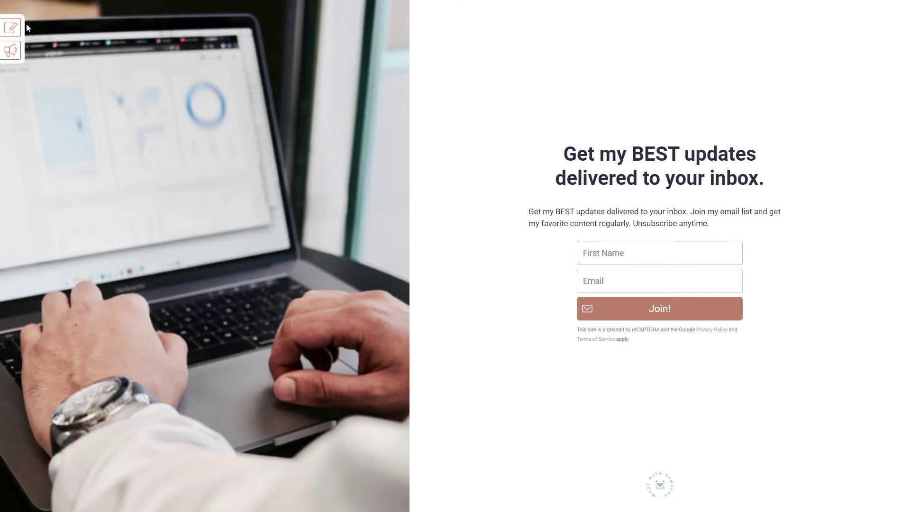
mouse_move(28, 31)
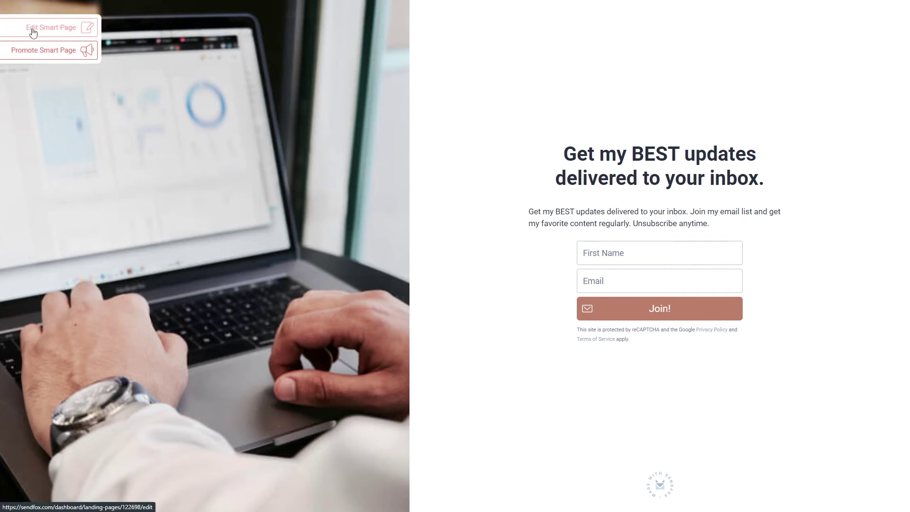
Open the generated Smart Page in the editor and set the theme colour to cyan #2ccce4.
click(33, 29)
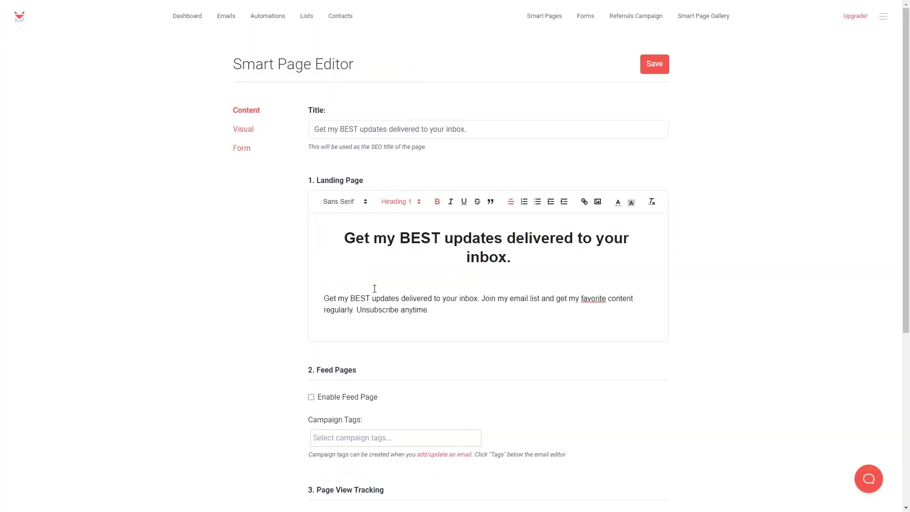
click(345, 131)
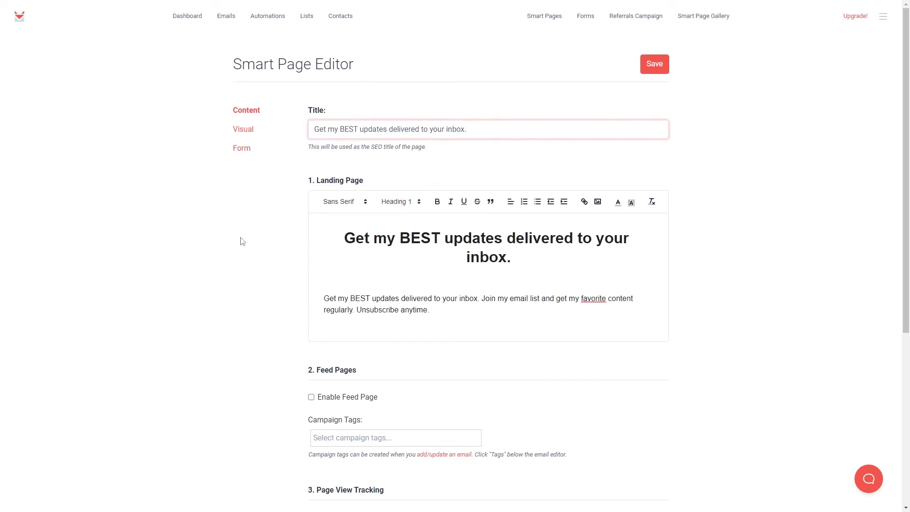
click(489, 256)
click(379, 299)
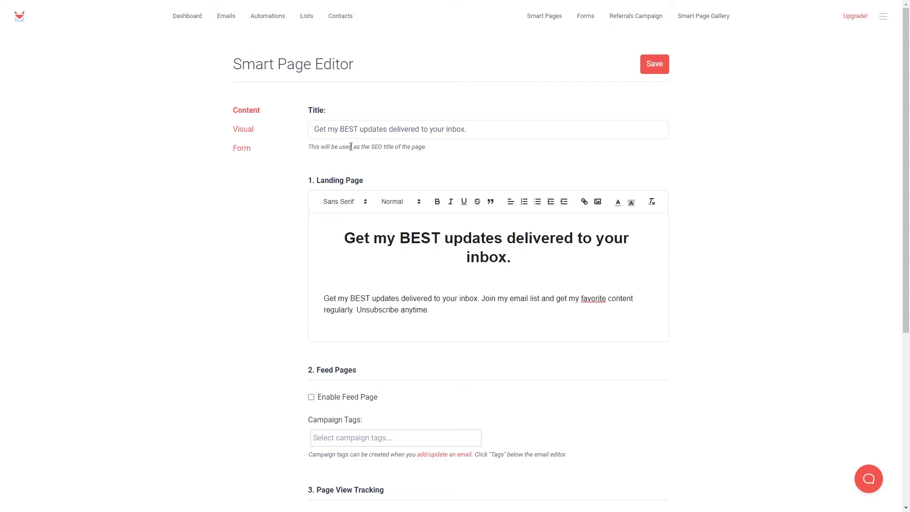
click(253, 134)
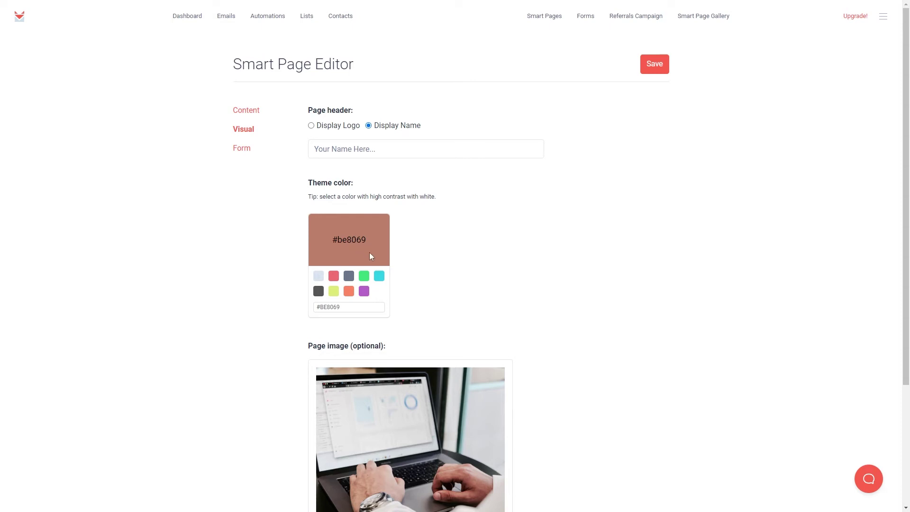
click(379, 276)
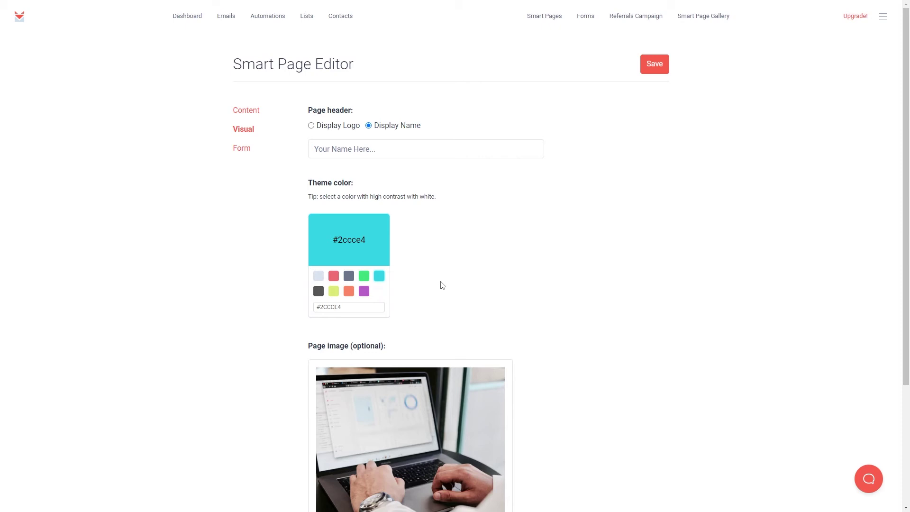
scroll(588, 249, down, 4)
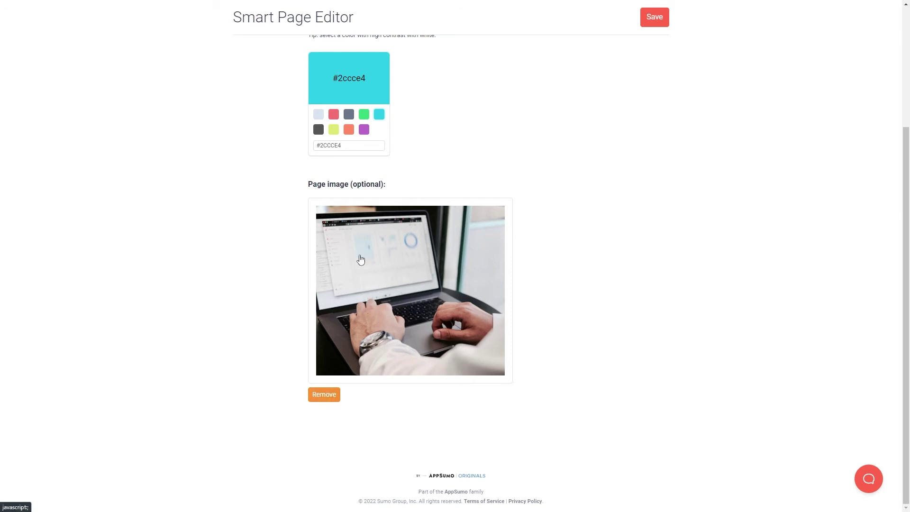
scroll(349, 290, up, 4)
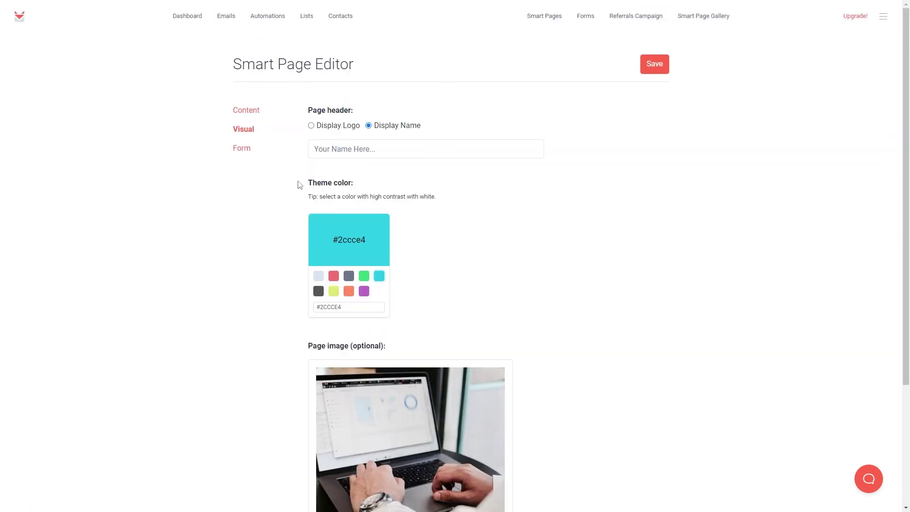
Enter the owner's name as the Display Name, save, and view the published landing page.
click(370, 153)
text(Anthony Isaac)
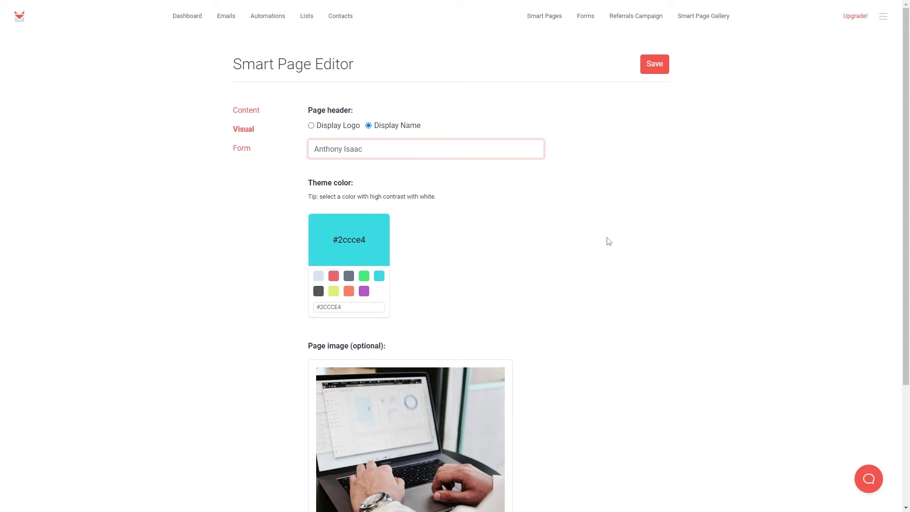
click(656, 67)
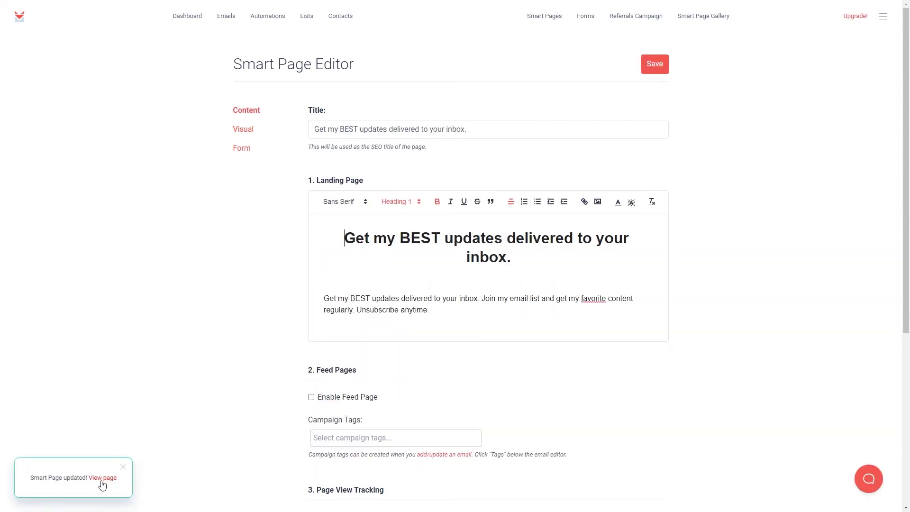
click(101, 478)
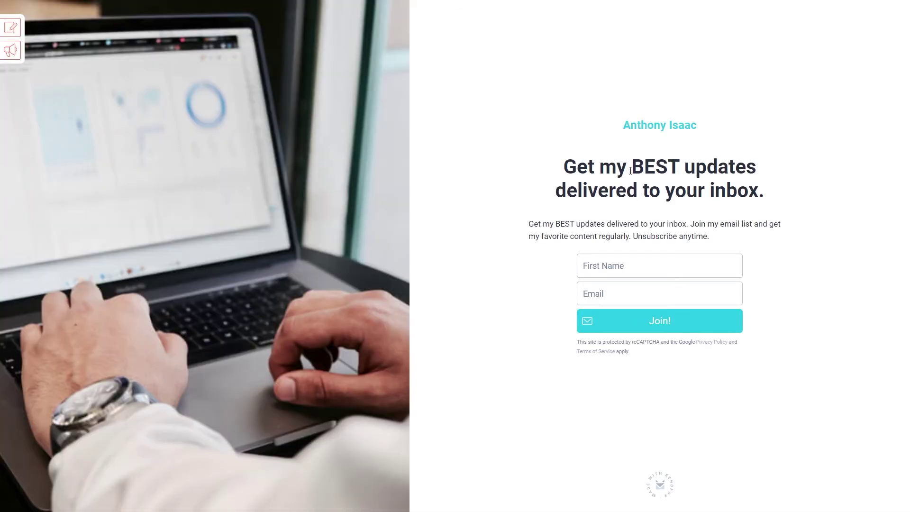
drag(648, 128, 685, 125)
click(685, 125)
click(10, 28)
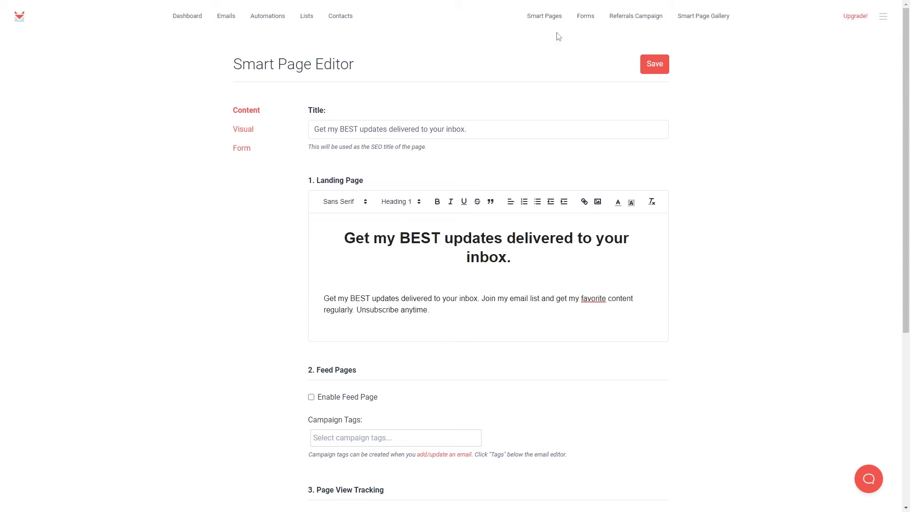
Open the empty Landing Page Signups list, then go to the Emails overview.
click(547, 21)
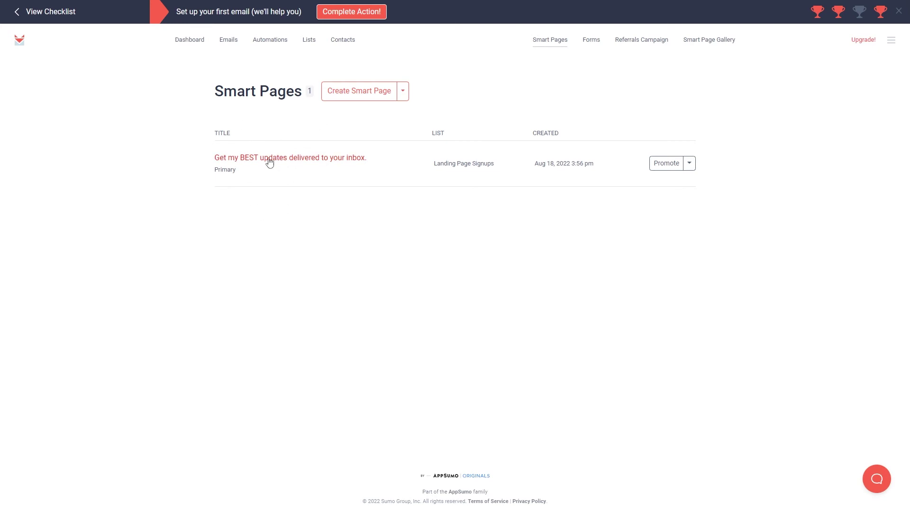
click(310, 45)
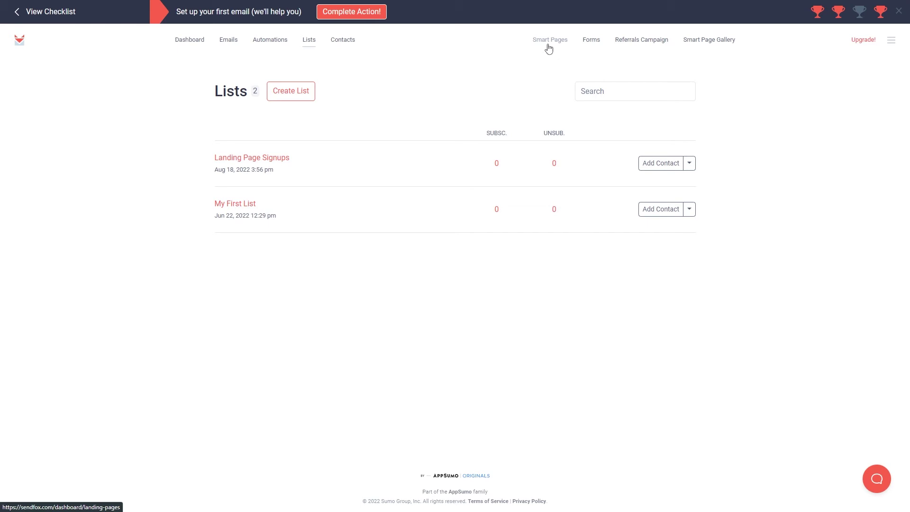
click(267, 160)
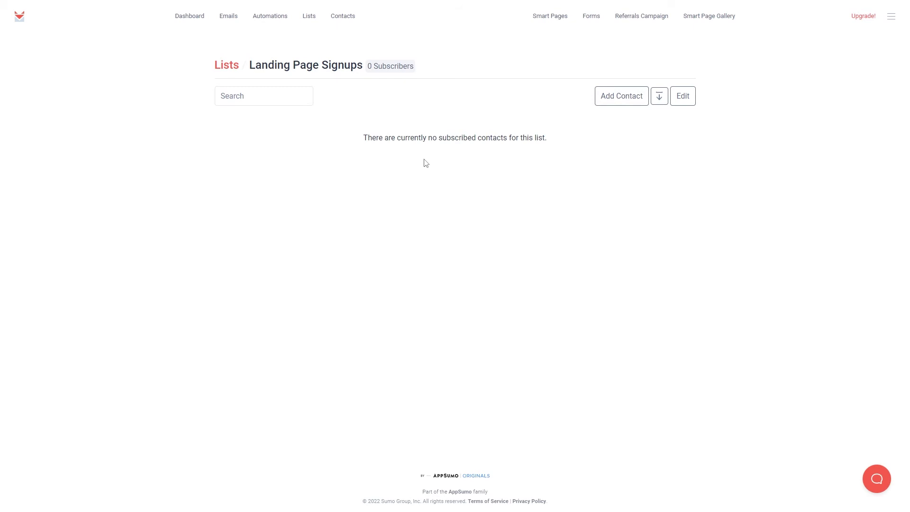
click(231, 19)
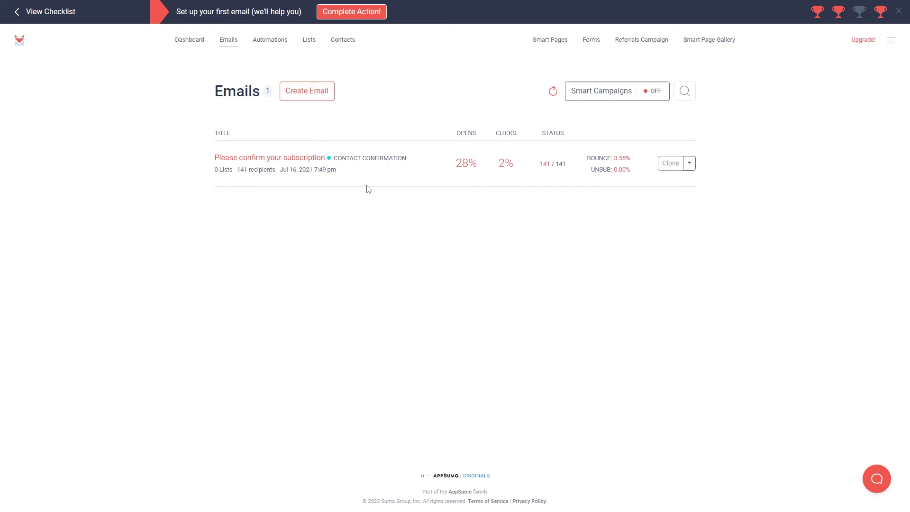
Create a new email addressed to the Landing Page Signups list.
click(301, 98)
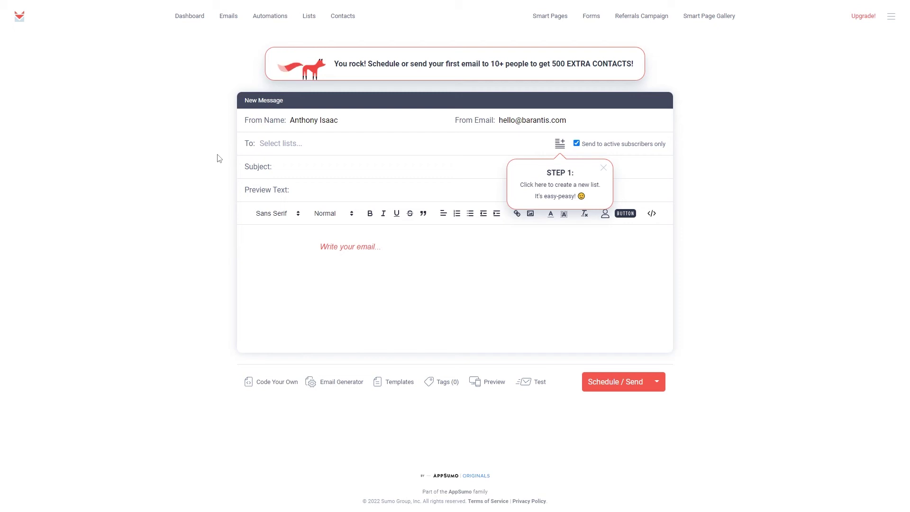
click(278, 145)
click(306, 169)
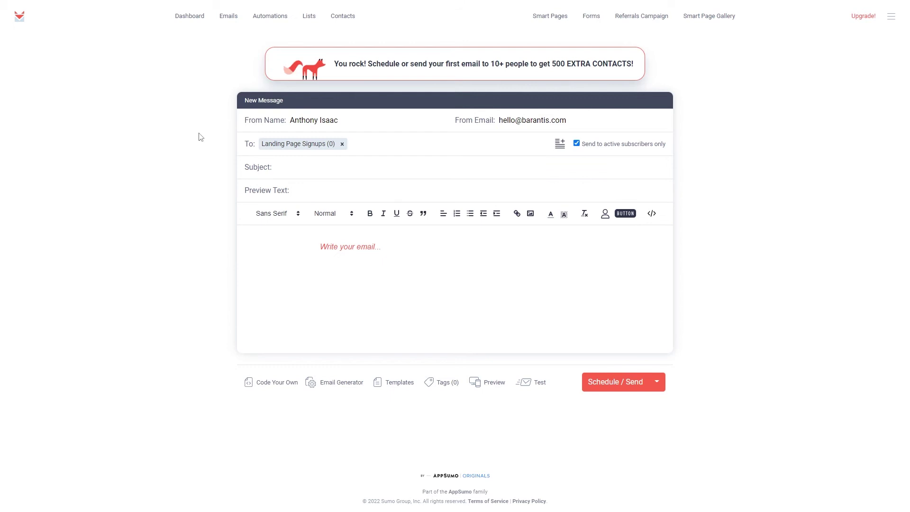
click(303, 170)
click(351, 260)
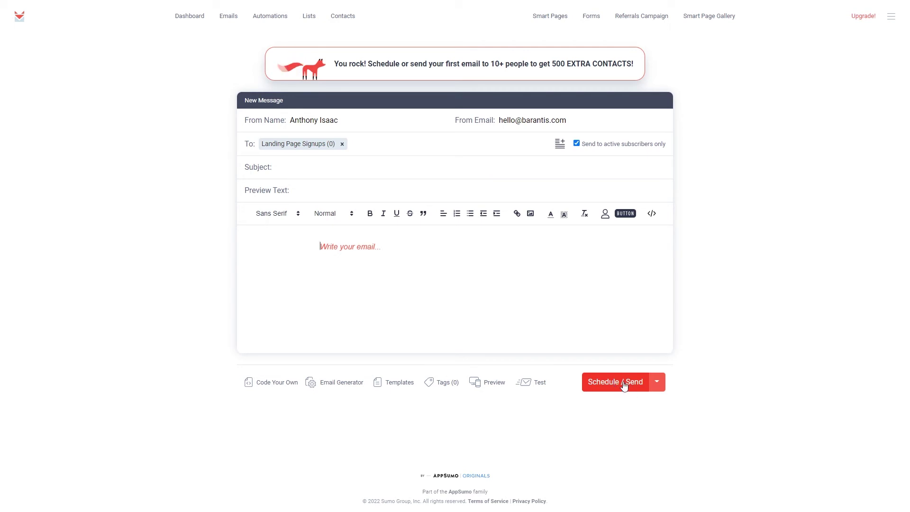
Save the blank email draft as a reusable template.
click(661, 389)
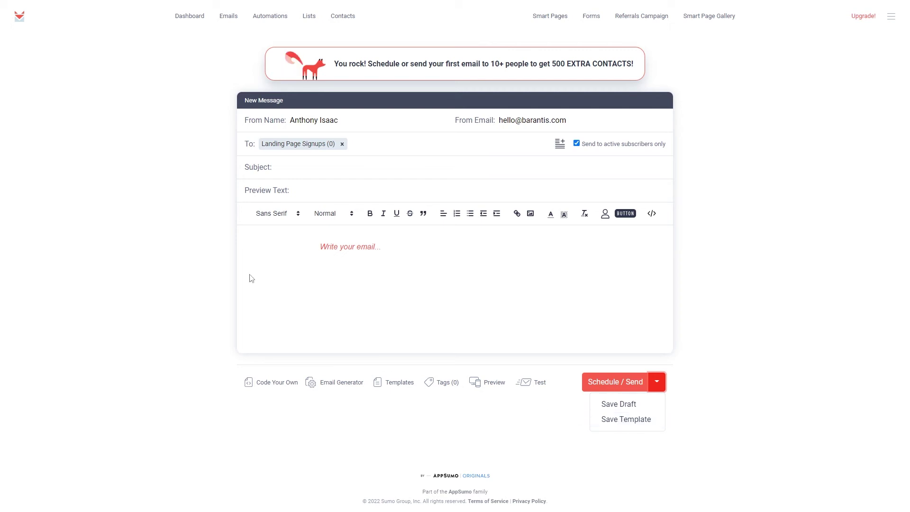
click(192, 236)
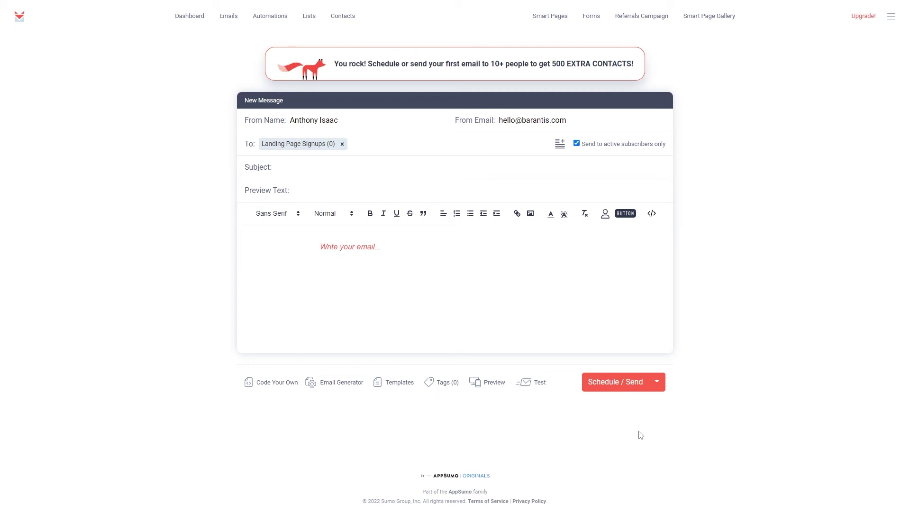
click(661, 390)
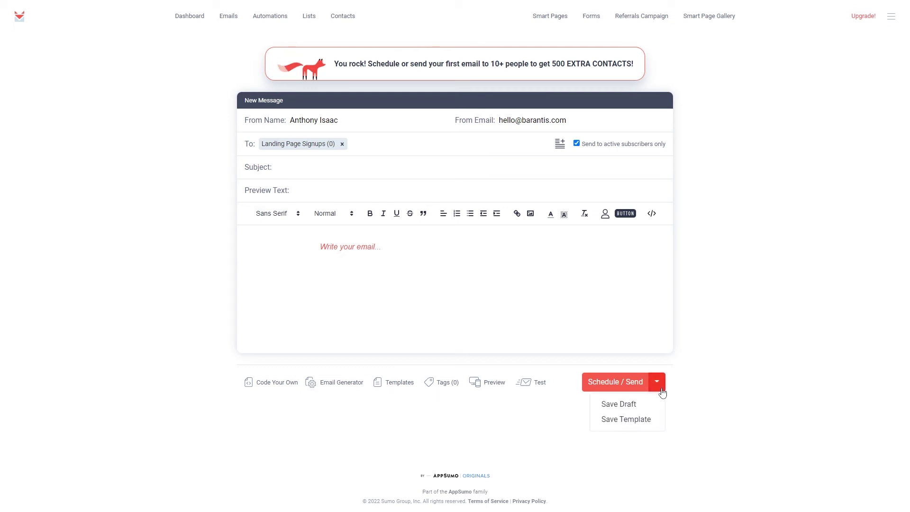
click(632, 422)
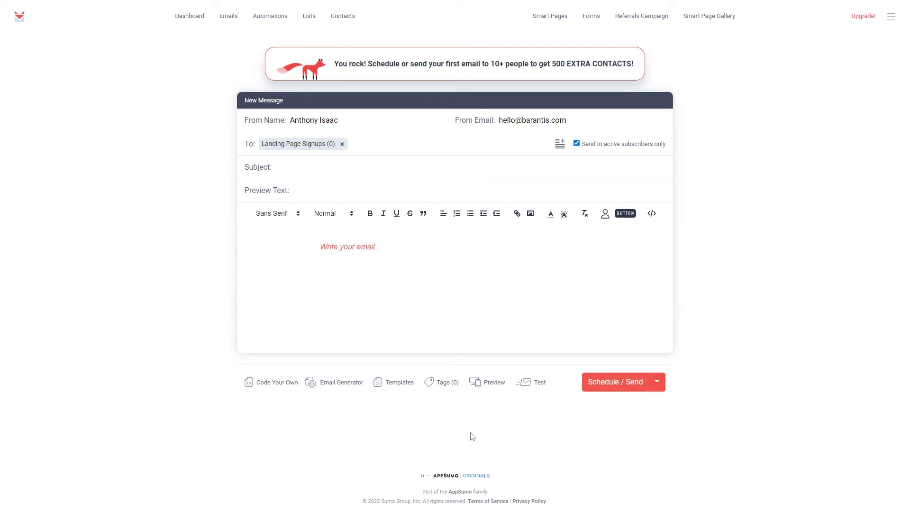
Generate the email from the article '4 Ecommerce Tips and Tricks for Small Businesses', replacing the editor contents.
click(397, 383)
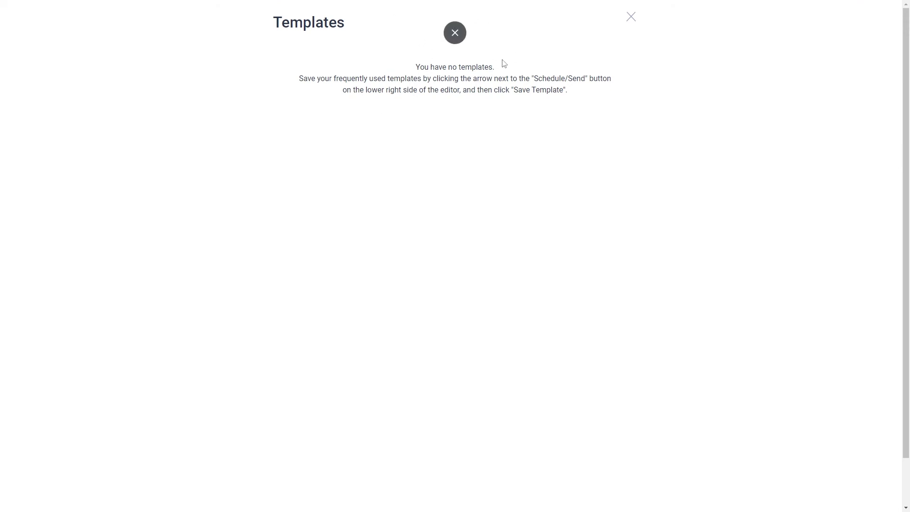
click(436, 119)
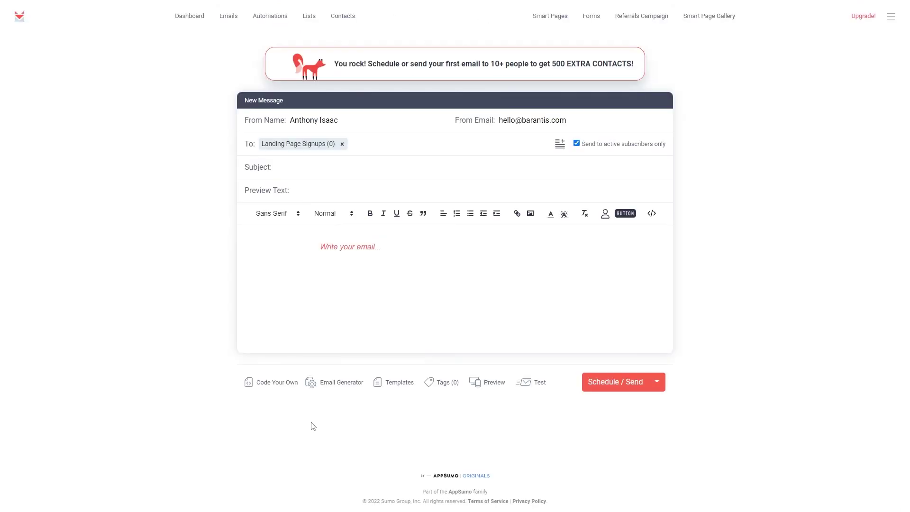
click(340, 384)
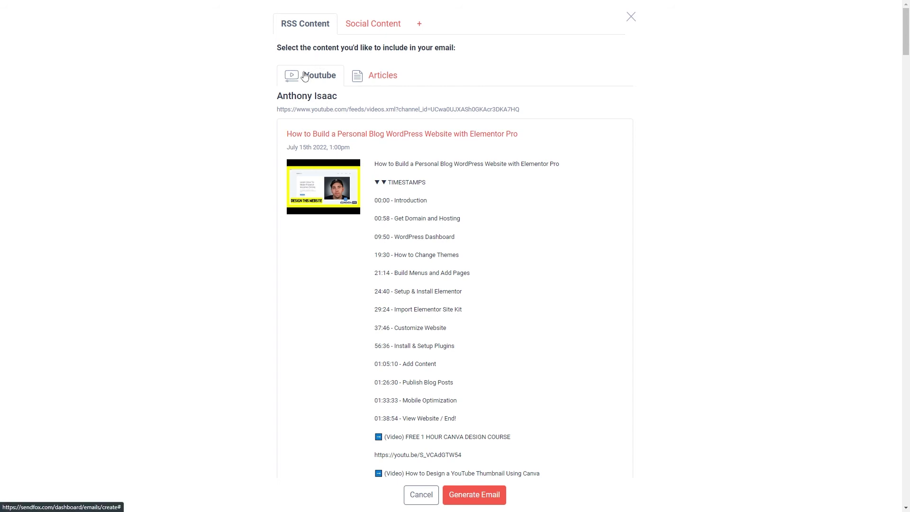
click(386, 77)
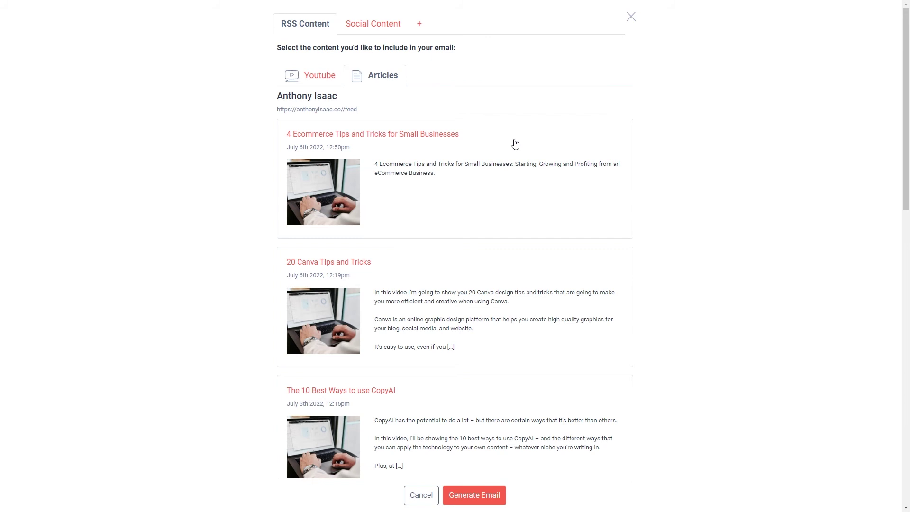
click(621, 140)
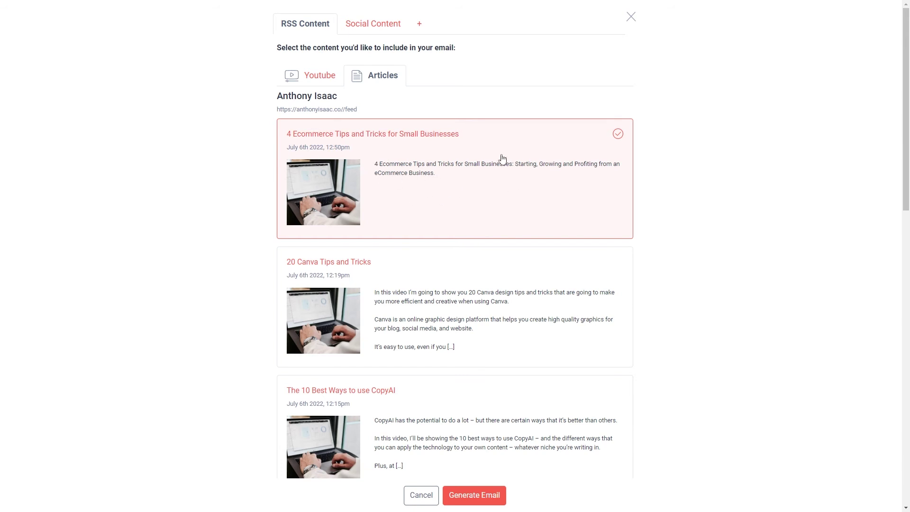
click(320, 76)
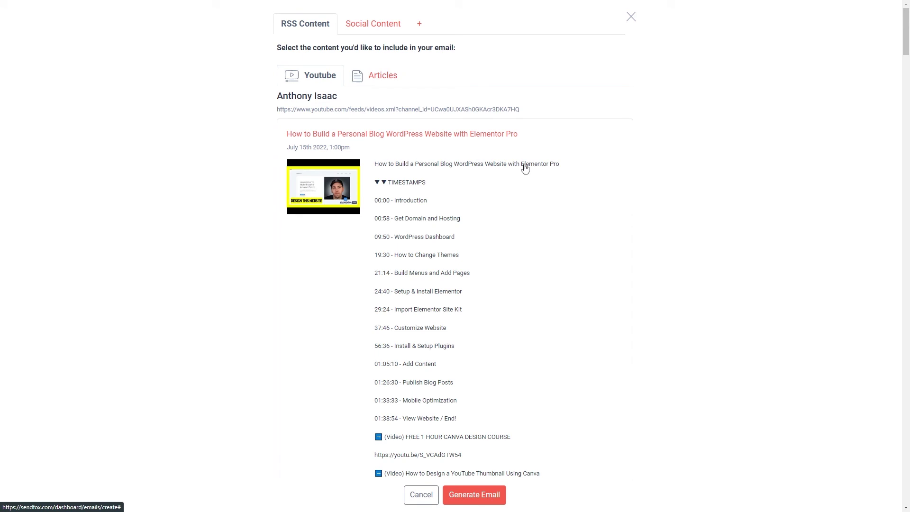
click(392, 82)
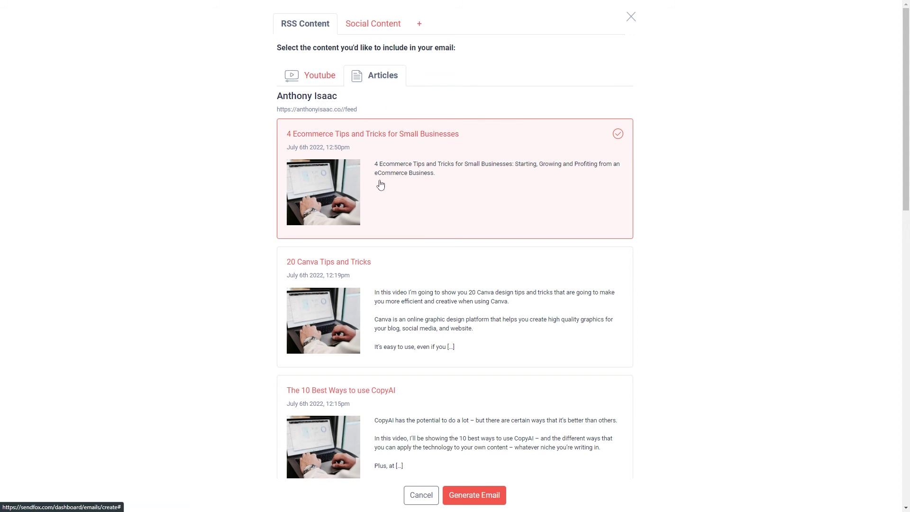
click(470, 495)
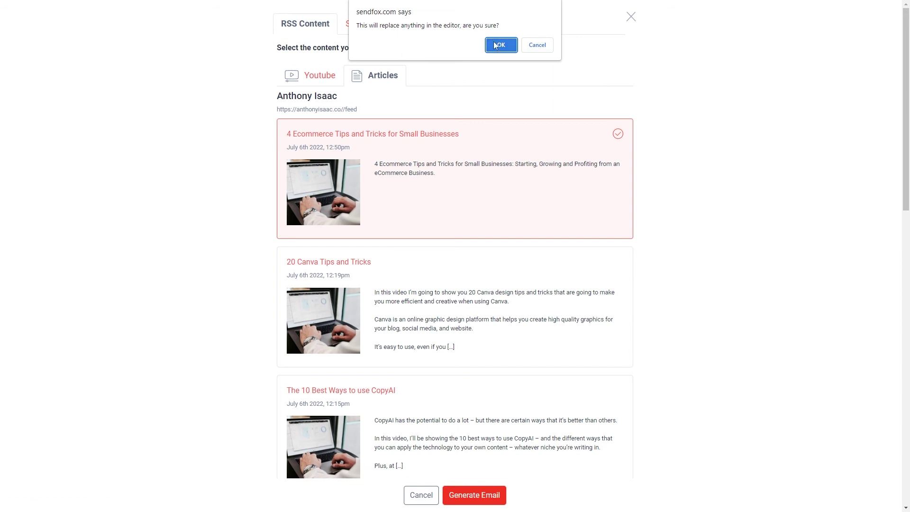
click(495, 44)
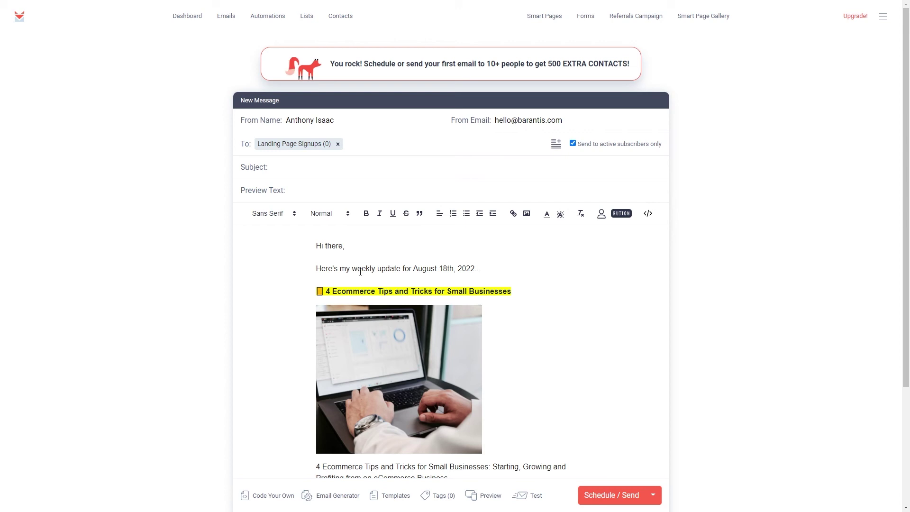
Save and preview the generated email on desktop and mobile, then return to the Emails list.
click(484, 494)
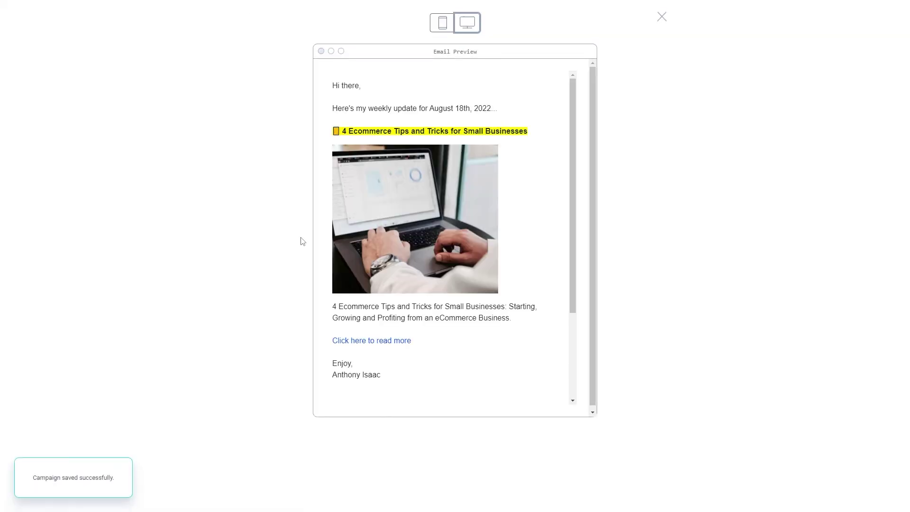
scroll(430, 211, down, 3)
scroll(440, 261, up, 3)
click(442, 26)
scroll(448, 212, down, 5)
scroll(434, 308, up, 5)
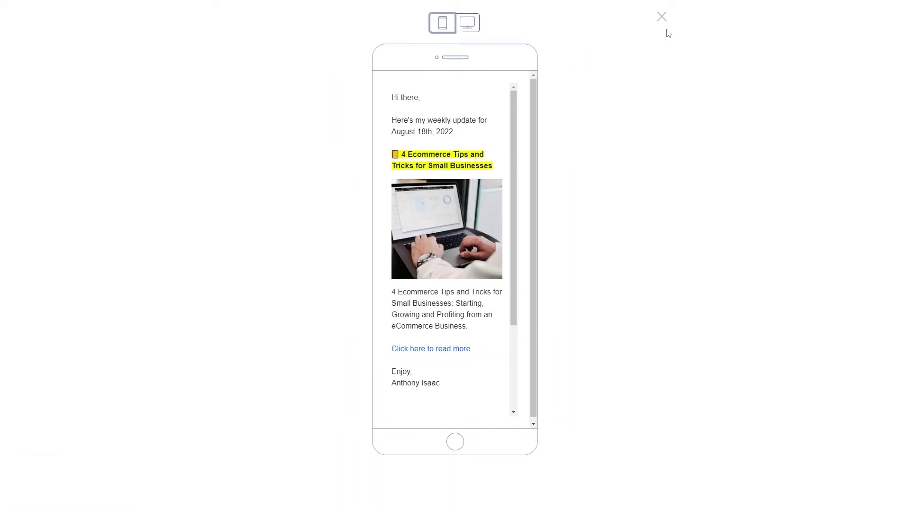
click(661, 16)
click(229, 17)
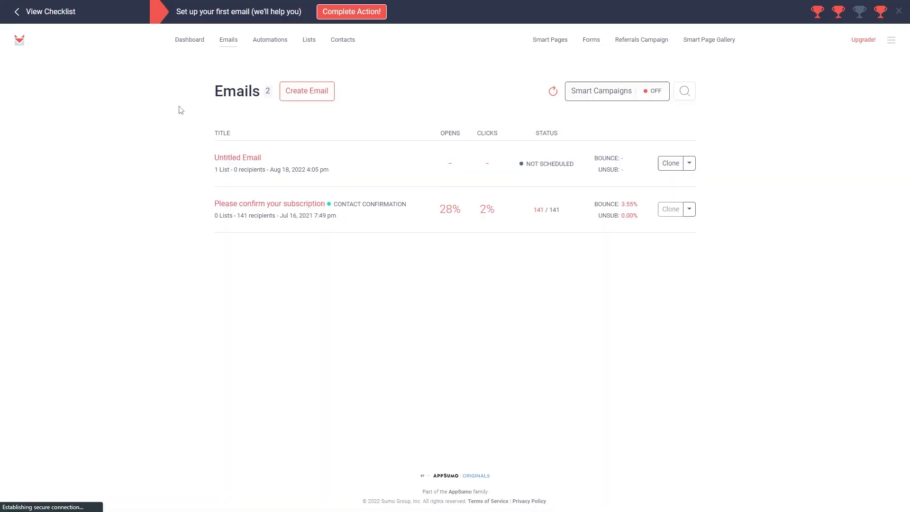
Turn on Weekly Newsletter and Content Updates auto-drafts in Smart Campaigns and save.
click(601, 97)
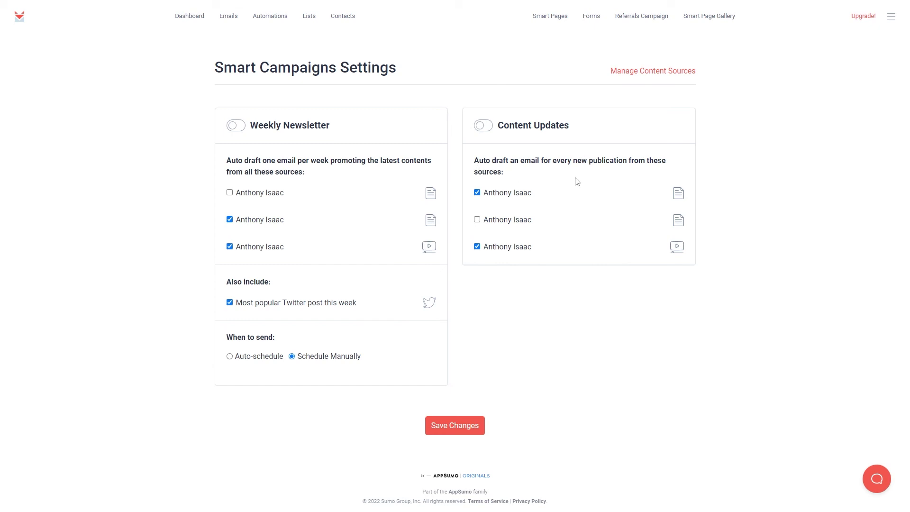
click(483, 127)
click(235, 125)
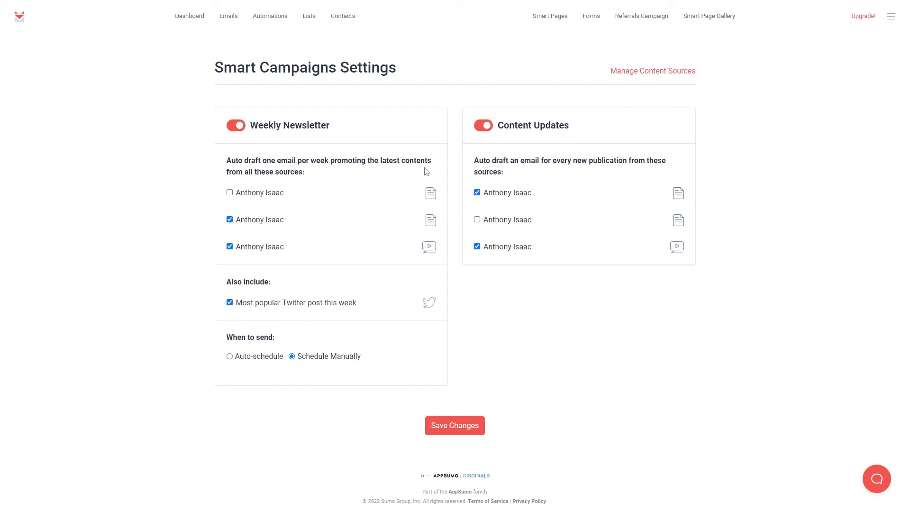
click(452, 426)
click(226, 15)
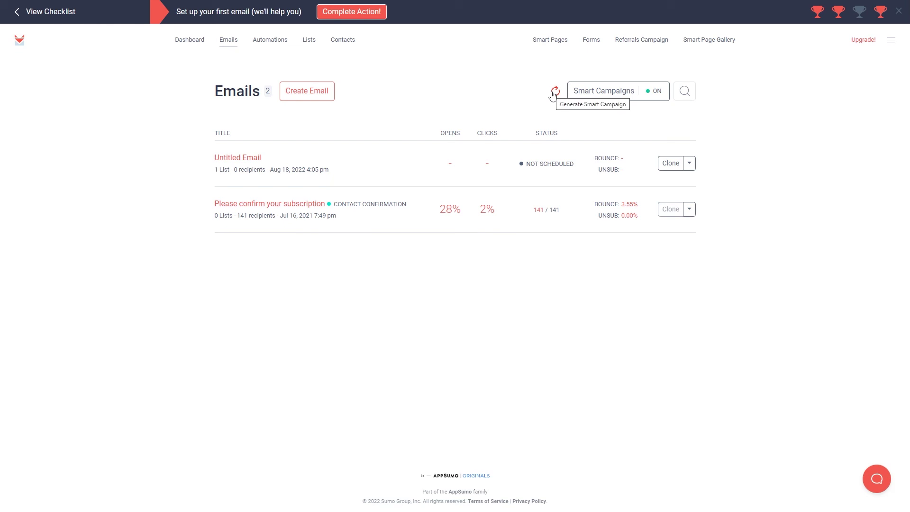
Generate and review the '4 Ecommerce Tips and Tricks for Small Businesses' smart campaign draft, then view Automations.
click(553, 94)
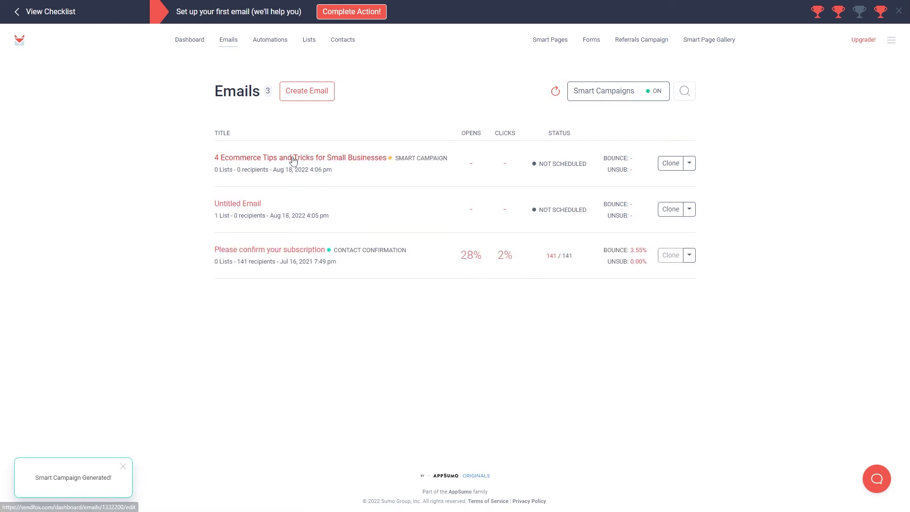
click(292, 158)
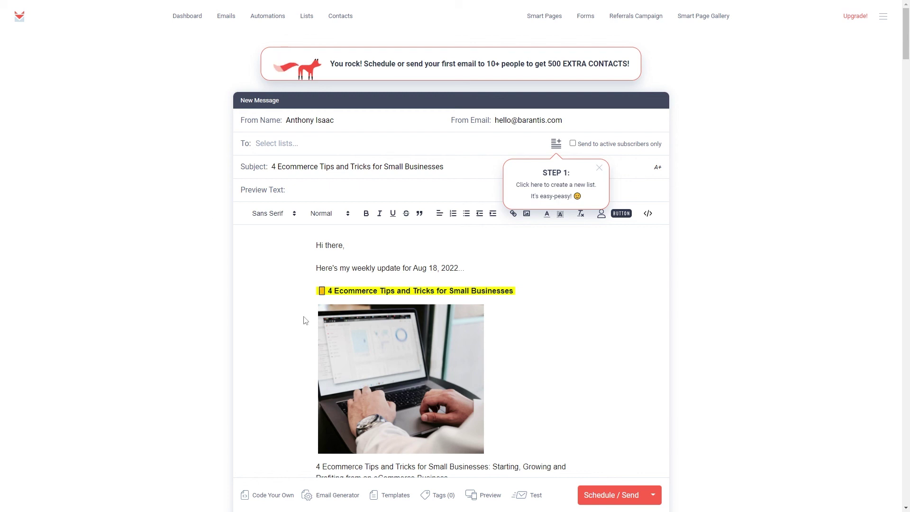
scroll(278, 272, down, 20)
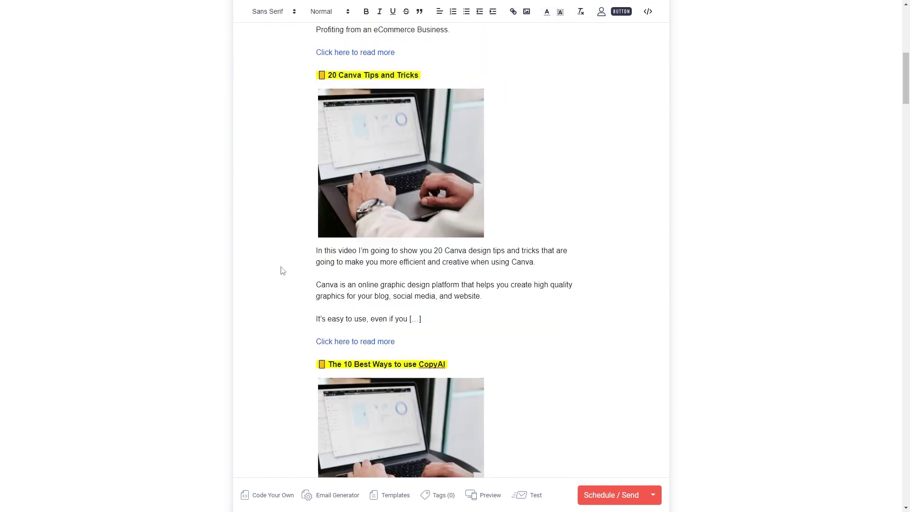
scroll(304, 279, down, 4)
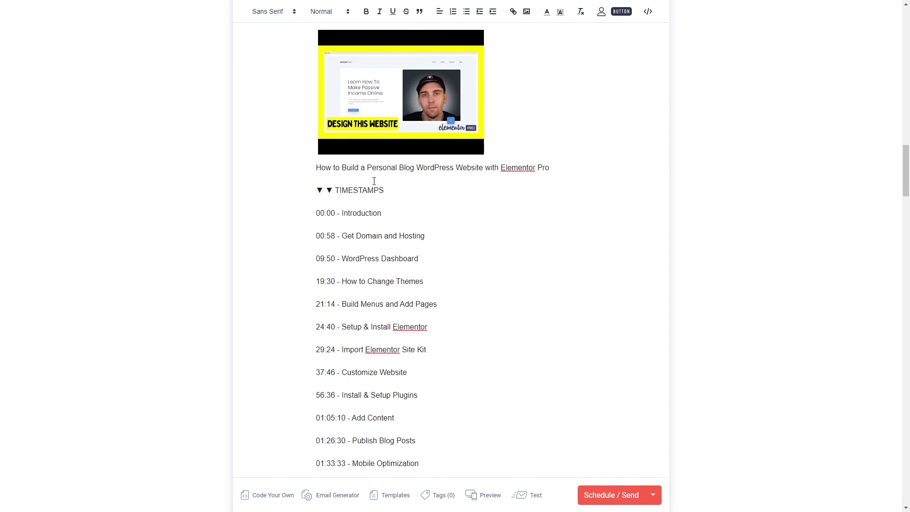
scroll(342, 221, down, 13)
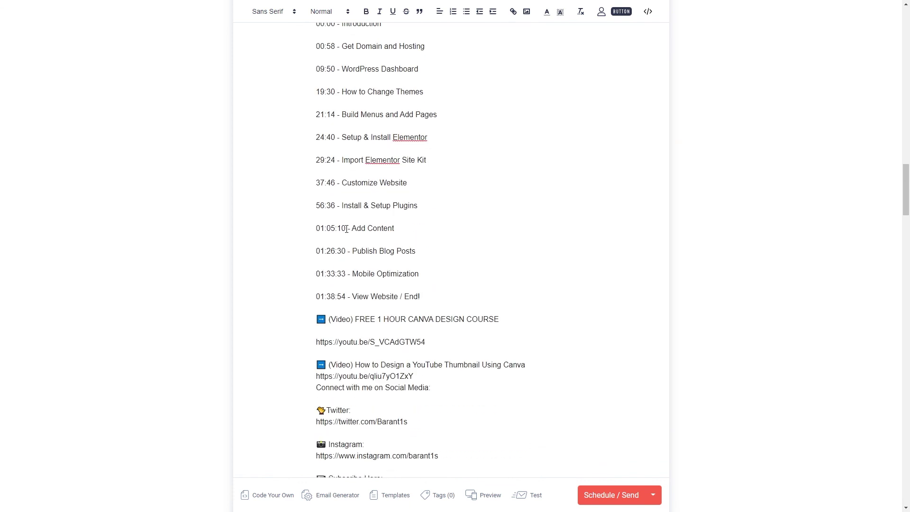
scroll(353, 219, down, 3)
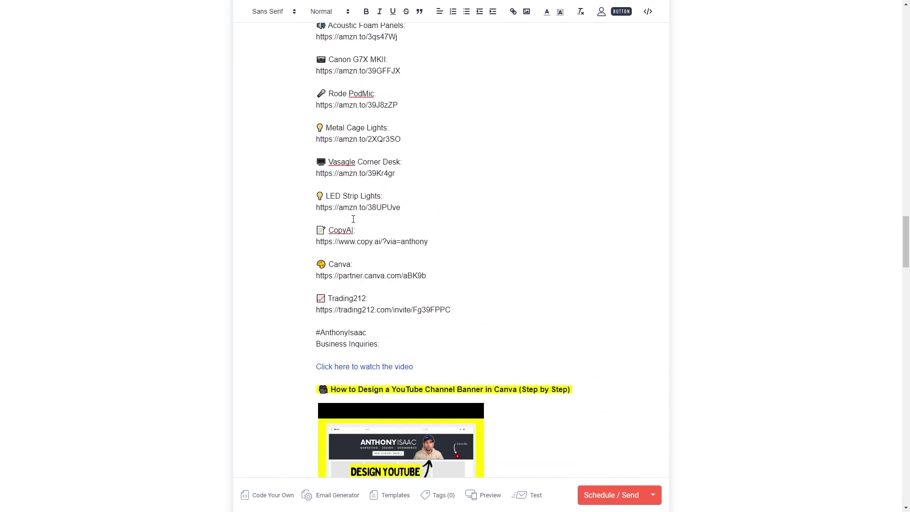
scroll(344, 337, up, 20)
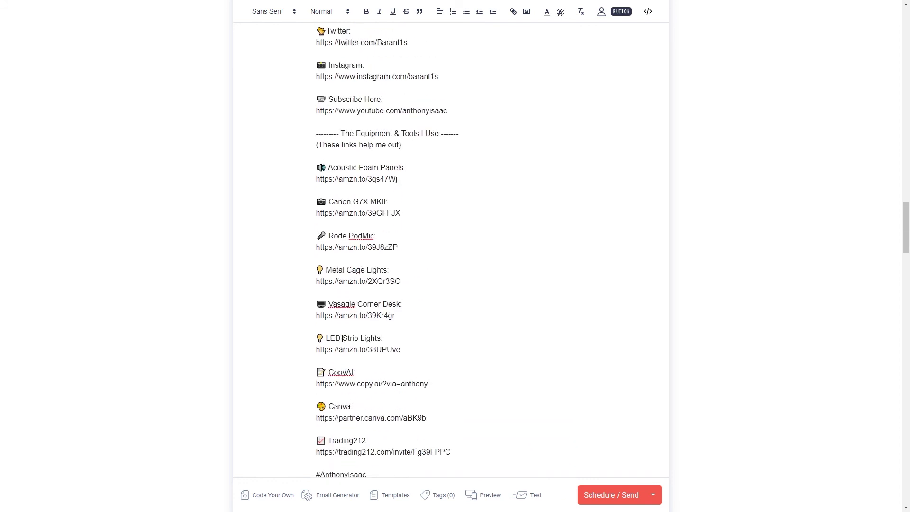
scroll(342, 339, up, 10)
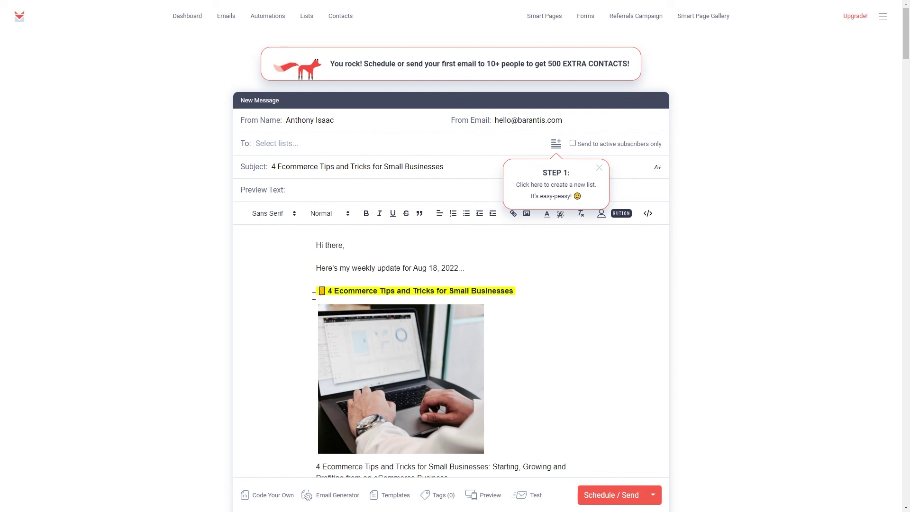
click(261, 17)
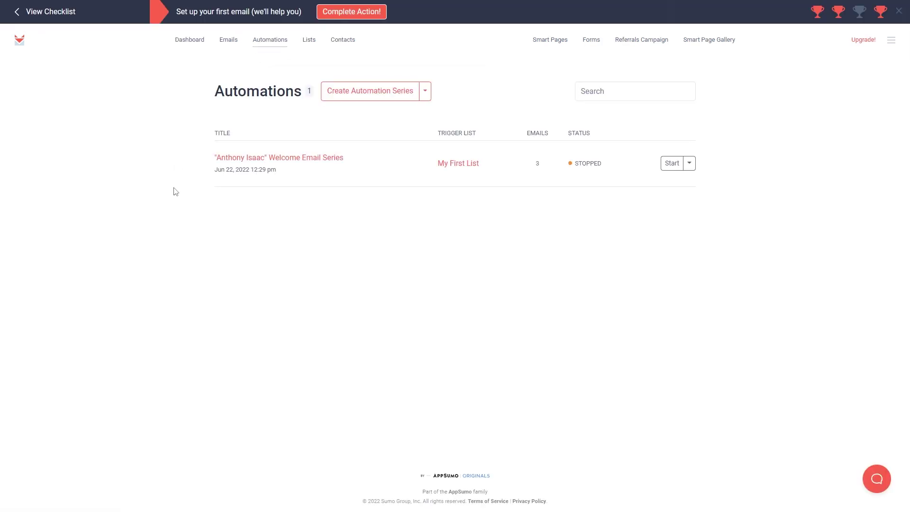
Create an automation series triggered by joining Landing Page Signups and start its first email.
click(363, 99)
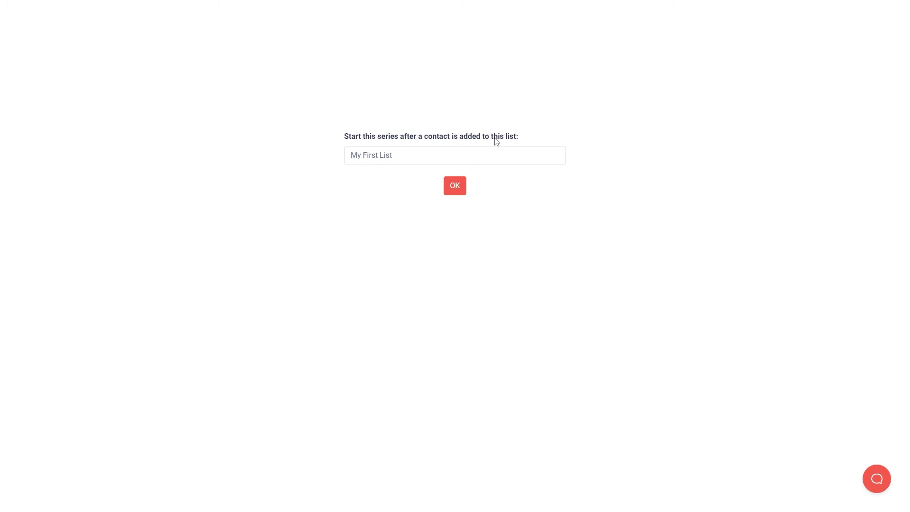
click(368, 162)
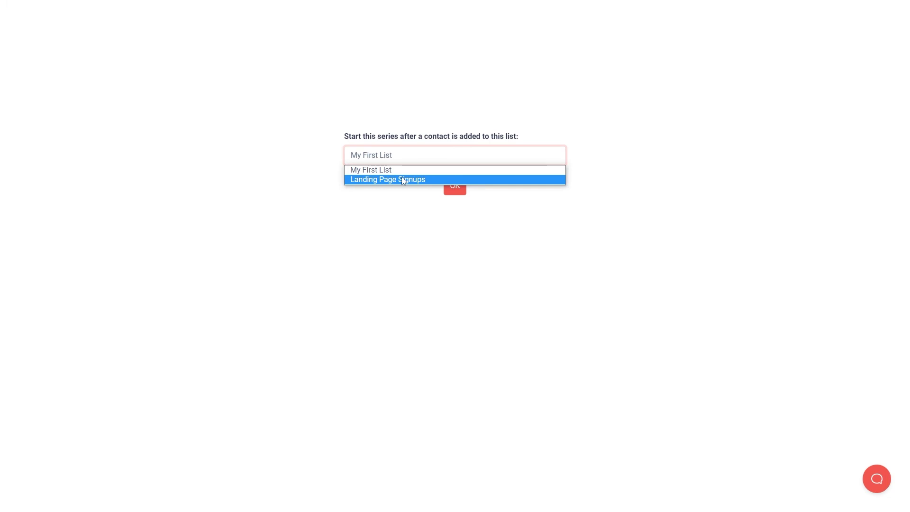
click(403, 180)
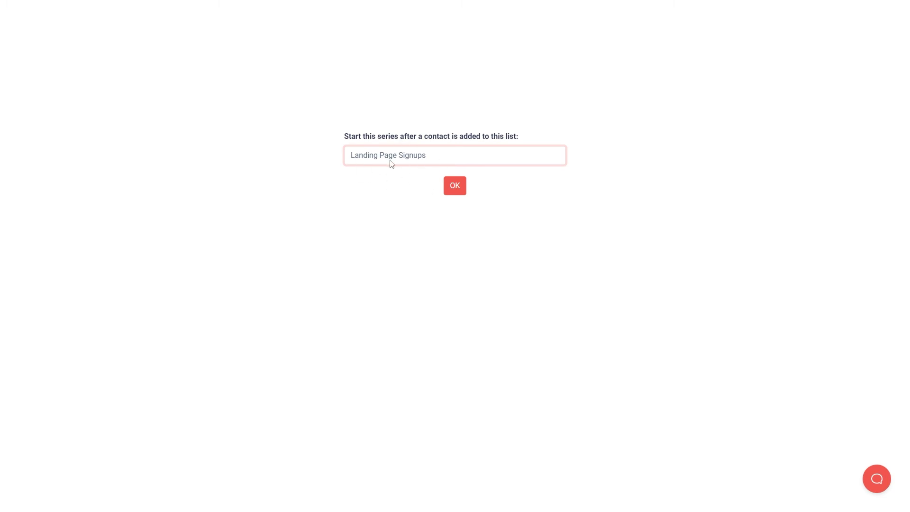
click(453, 186)
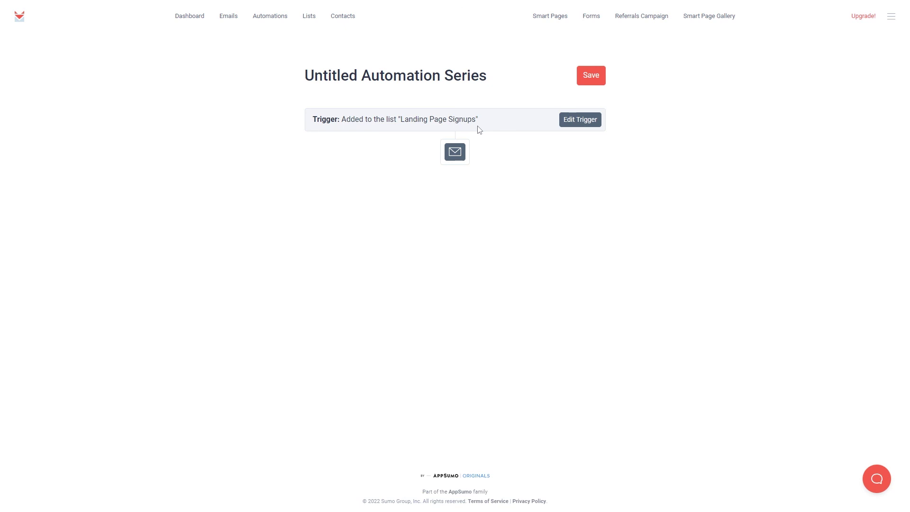
click(455, 153)
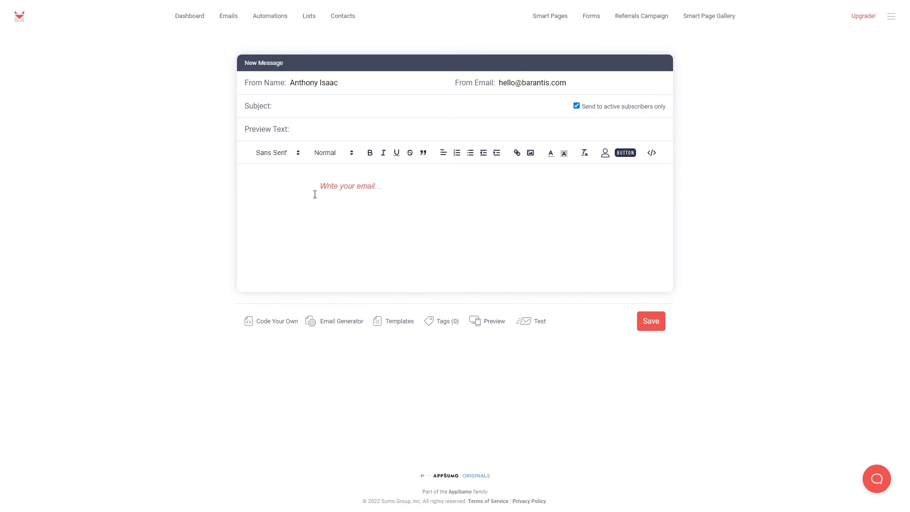
In the Email Generator, select the Canva tips, CopyAI and YouTube channel banner articles.
click(334, 324)
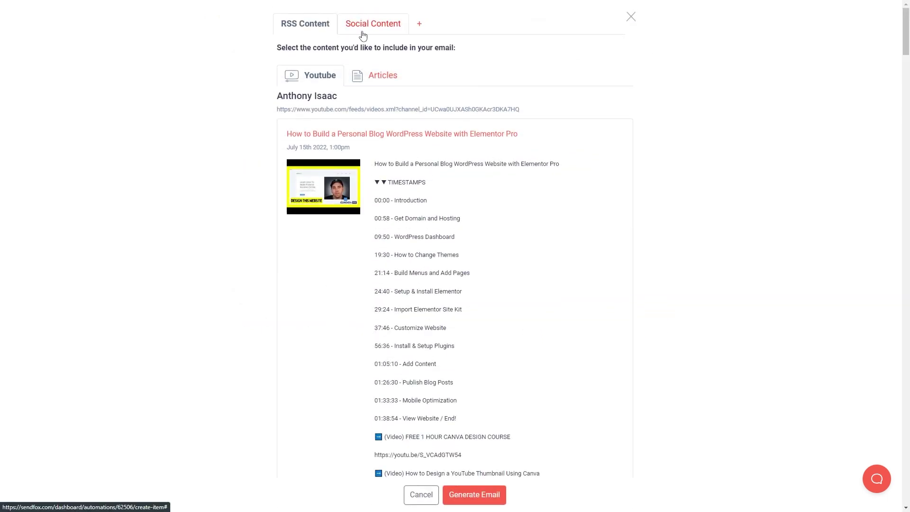
click(373, 75)
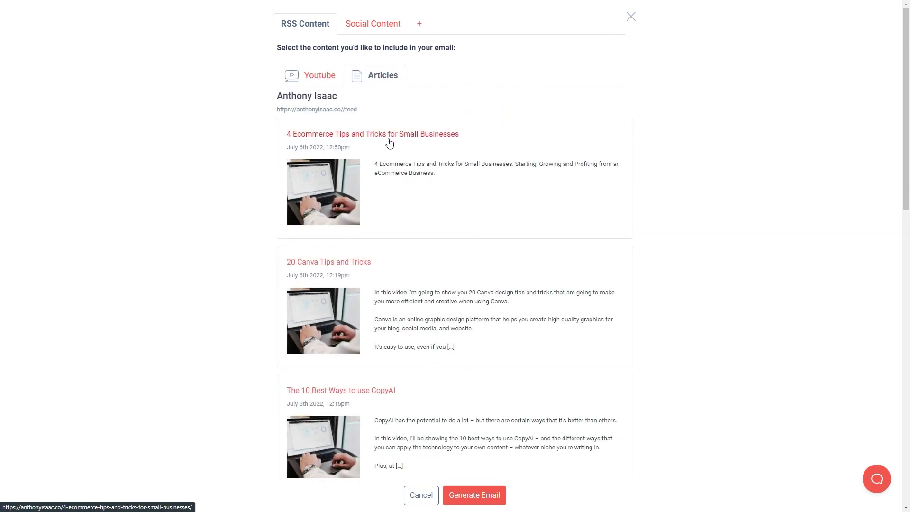
click(628, 266)
scroll(546, 234, down, 3)
click(539, 248)
scroll(539, 248, down, 3)
click(619, 240)
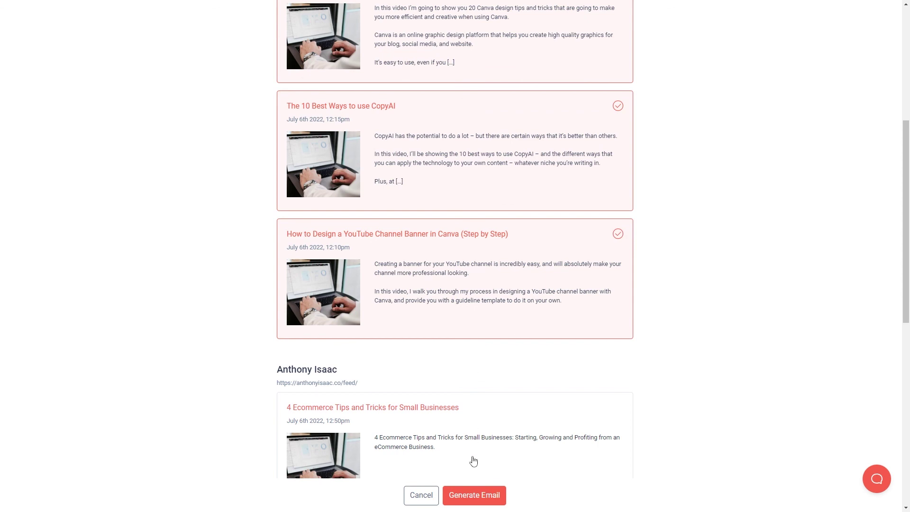
Generate the email from the three articles, replacing the editor content, and save it.
click(474, 496)
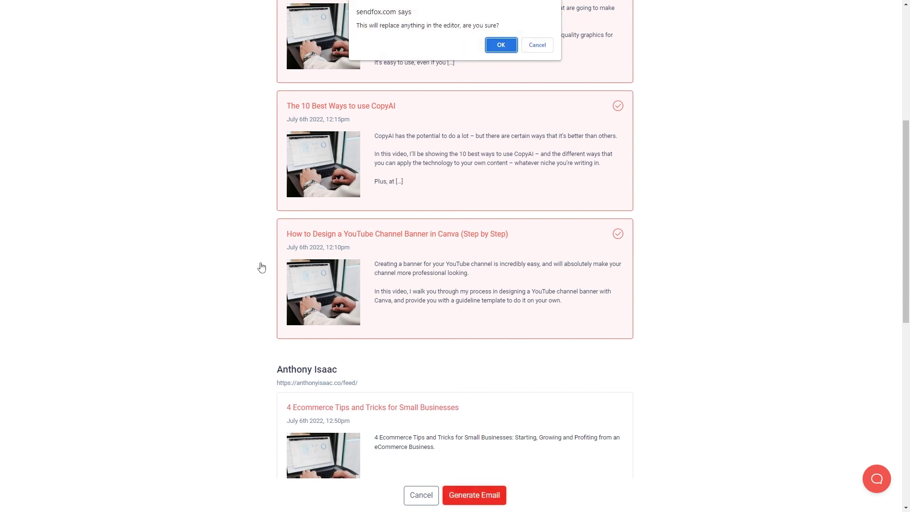
click(501, 44)
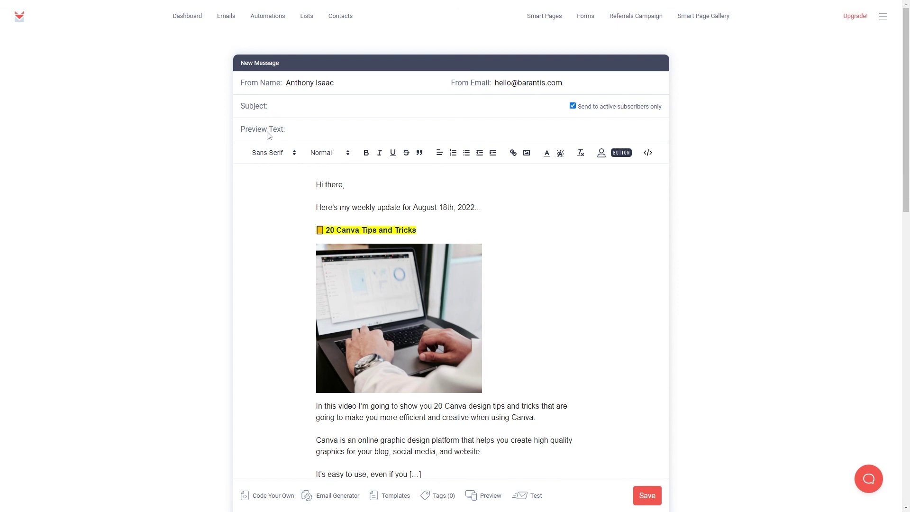
scroll(354, 333, down, 15)
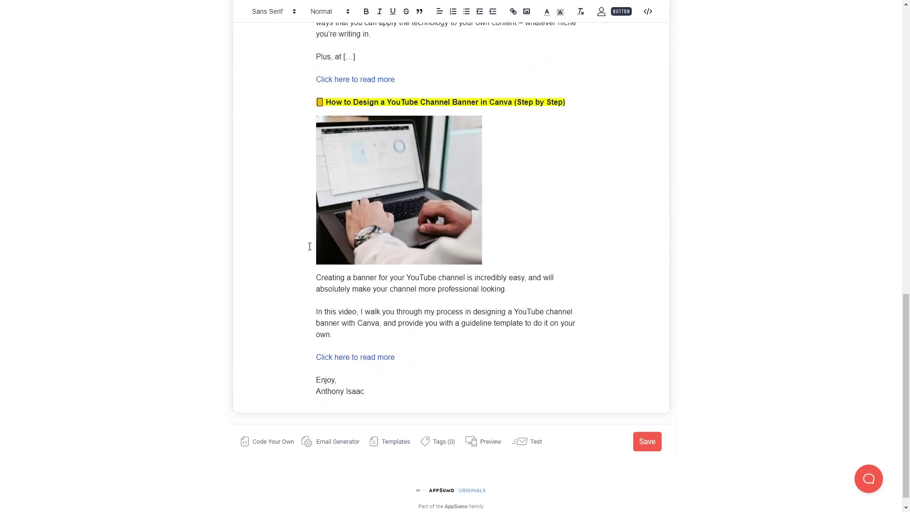
click(647, 428)
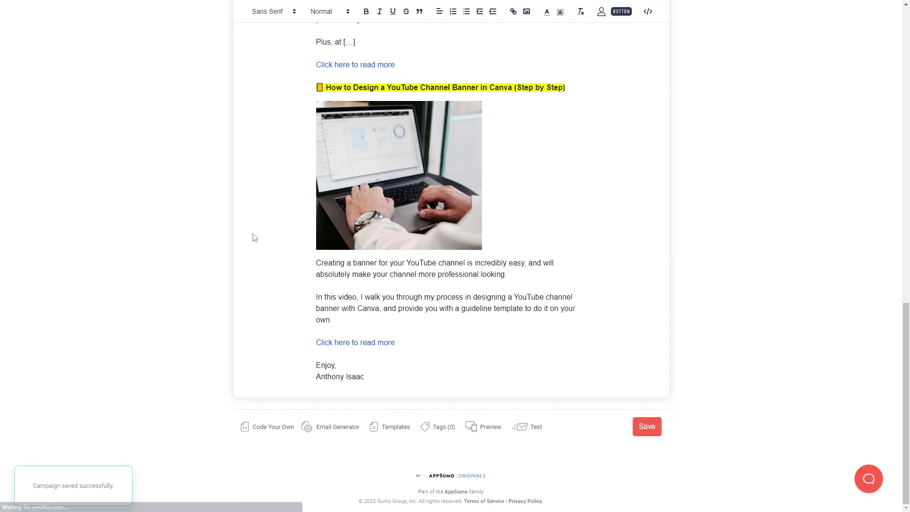
scroll(266, 280, up, 15)
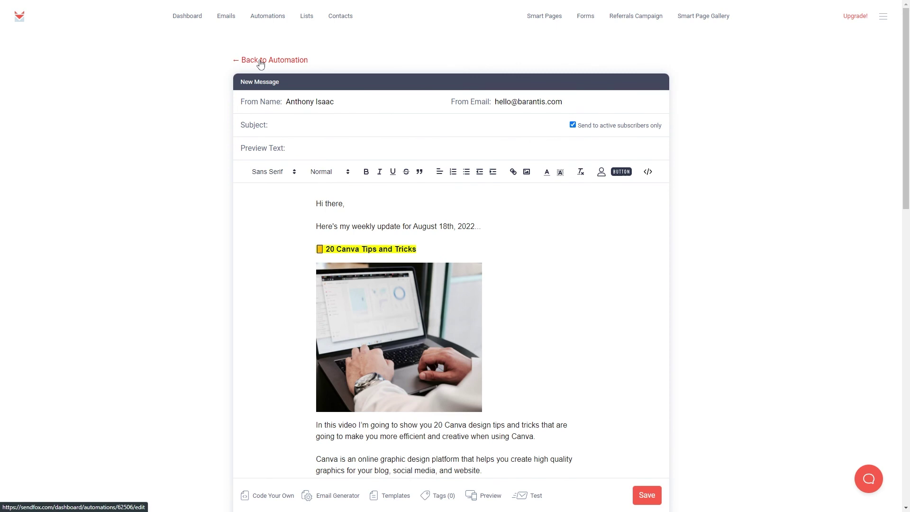
Delete the Untitled Automation Series from the Automations list and return to the Dashboard.
click(261, 62)
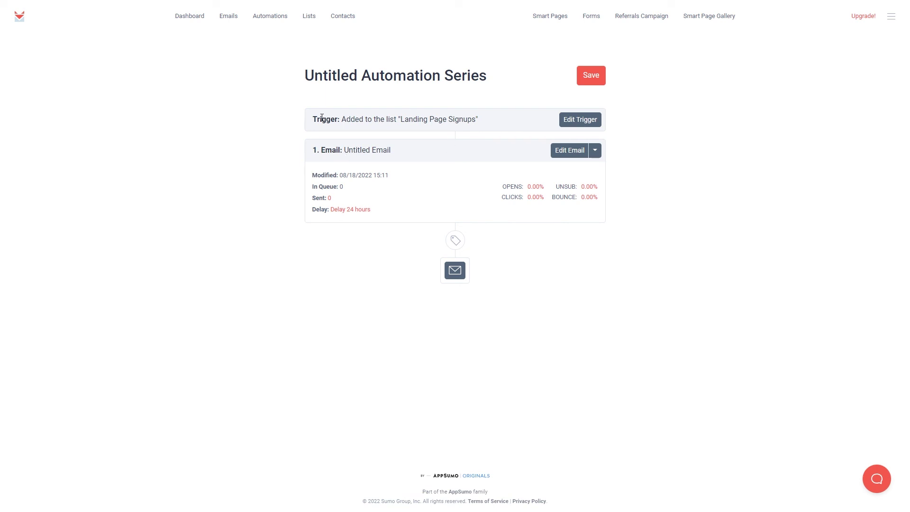
click(266, 18)
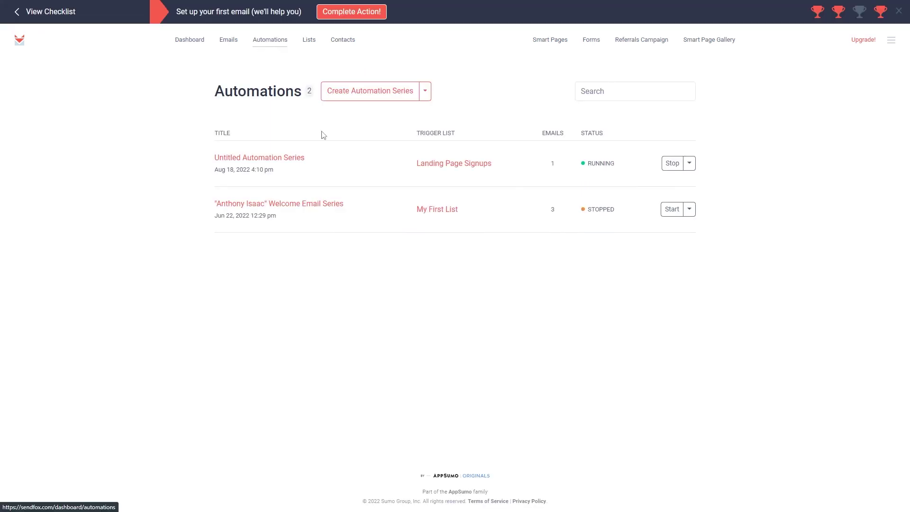
click(689, 163)
click(668, 213)
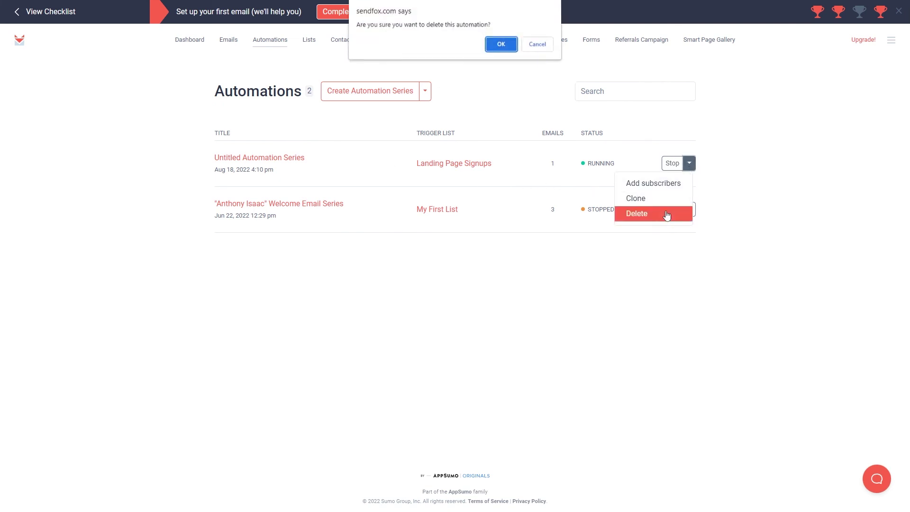
click(494, 48)
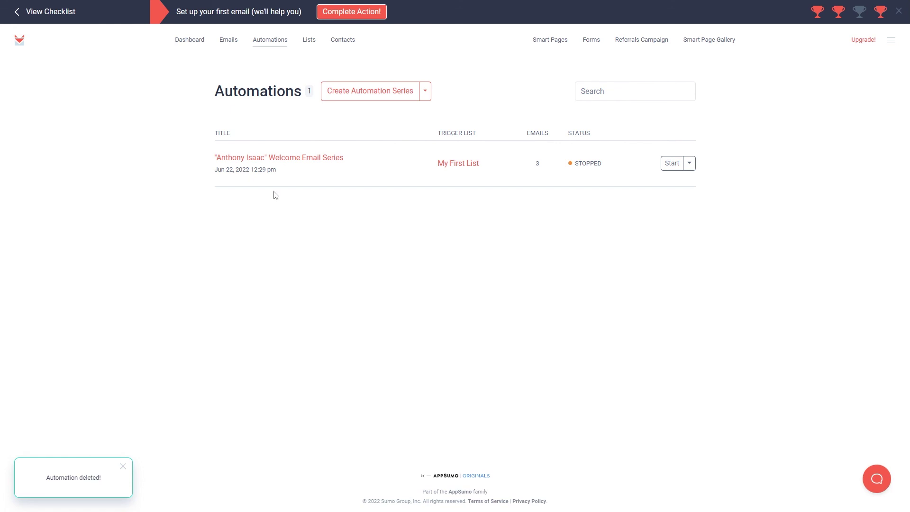
click(189, 41)
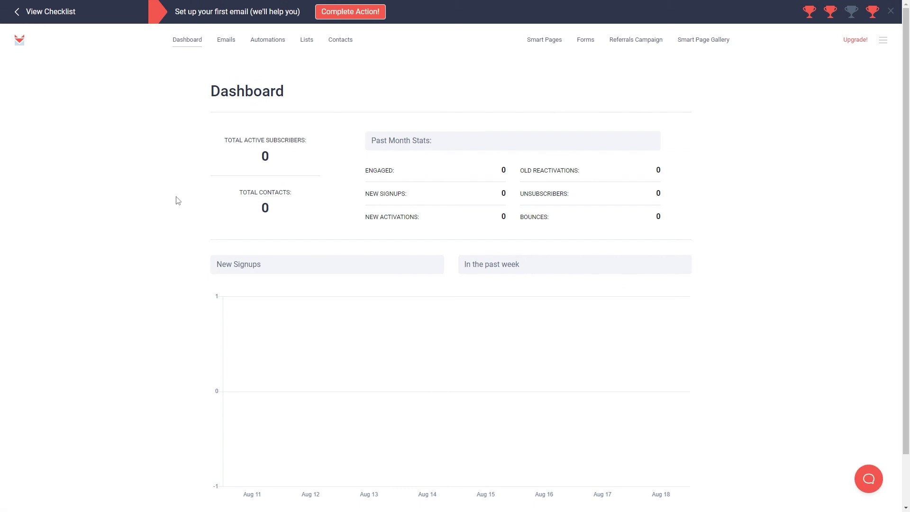